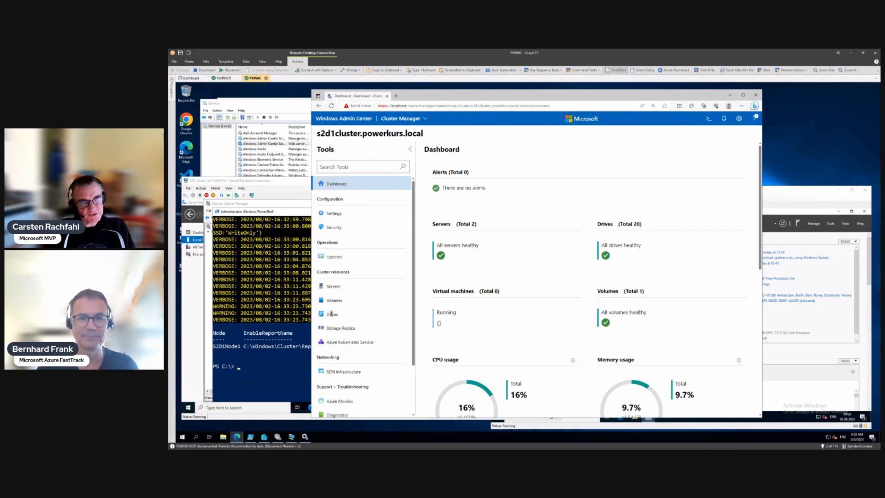
# Step: Return to Windows Admin Center and open the s2d1cluster.powerkurs.local cluster
pyautogui.click(348, 123)
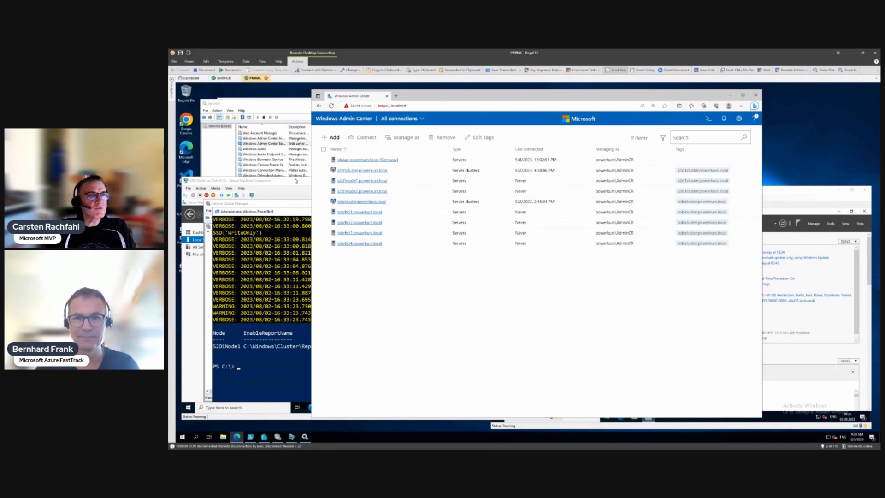
pyautogui.click(219, 151)
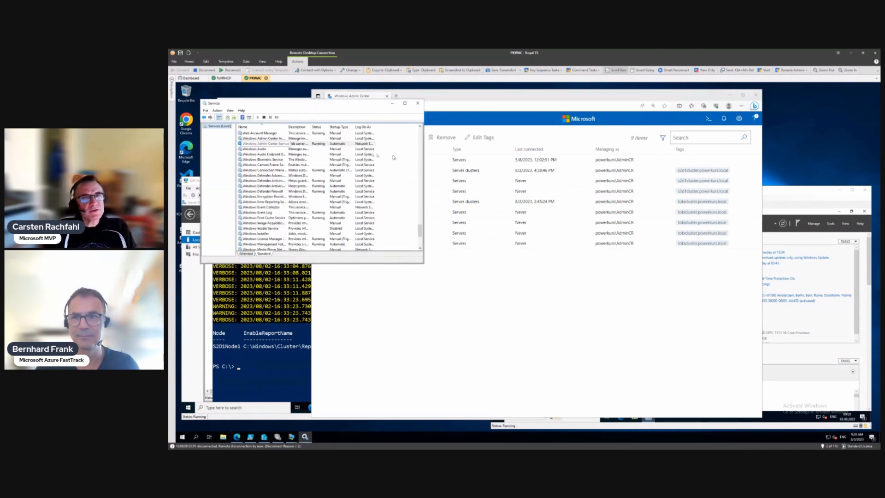
pyautogui.click(535, 266)
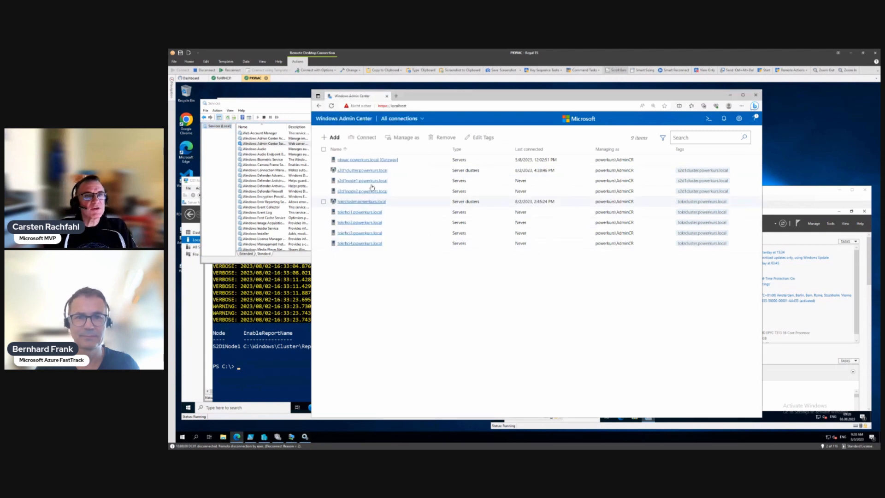
pyautogui.click(360, 171)
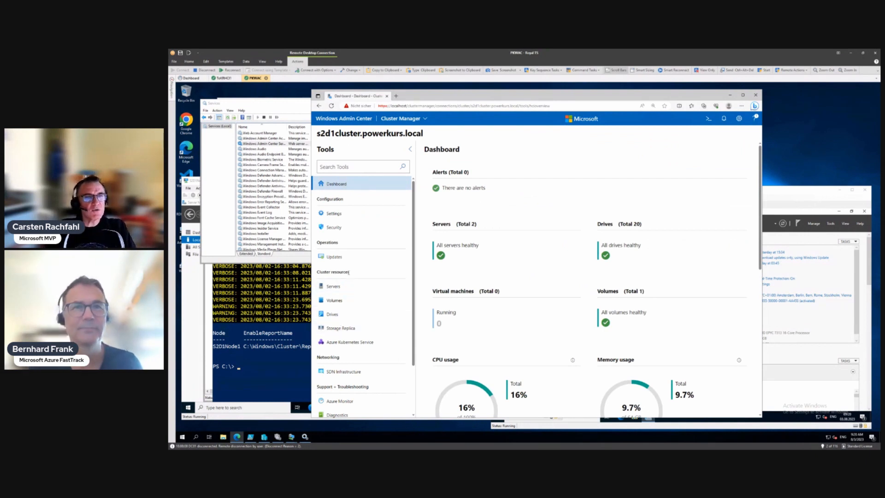
# Step: Review the cluster's drives summary showing 20 healthy drives
pyautogui.click(339, 315)
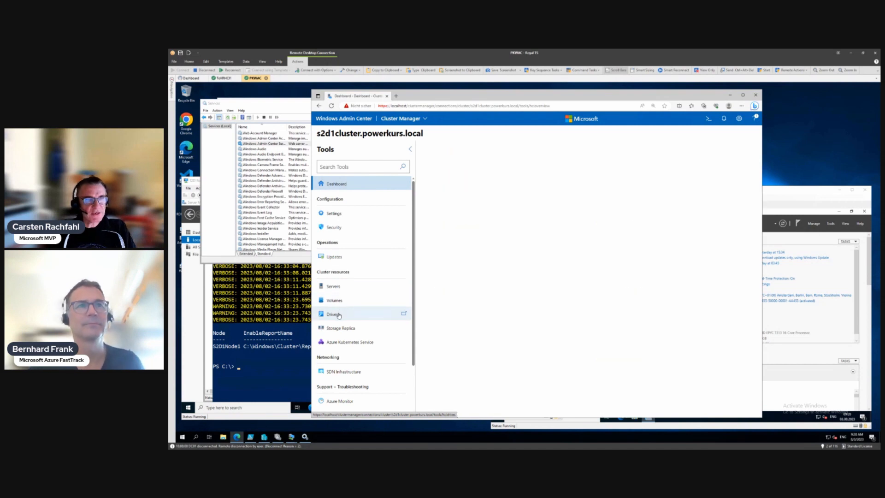
pyautogui.scroll(-2, 530, 309)
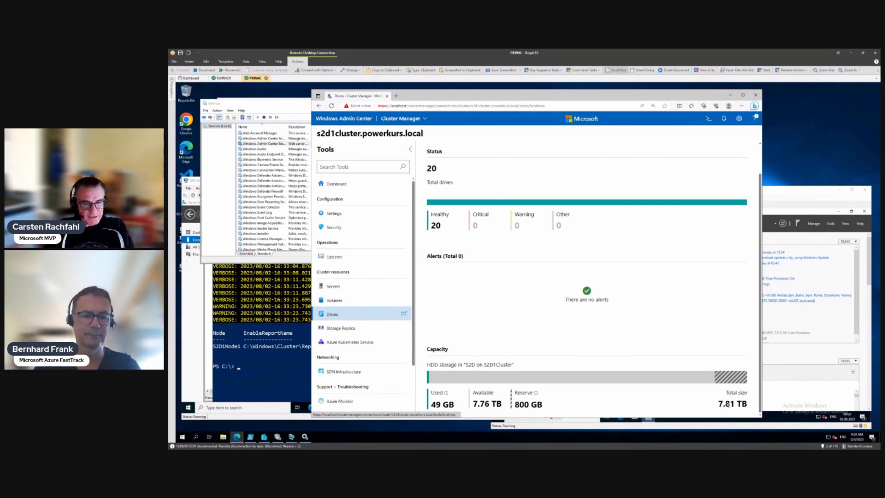
pyautogui.scroll(2, 740, 399)
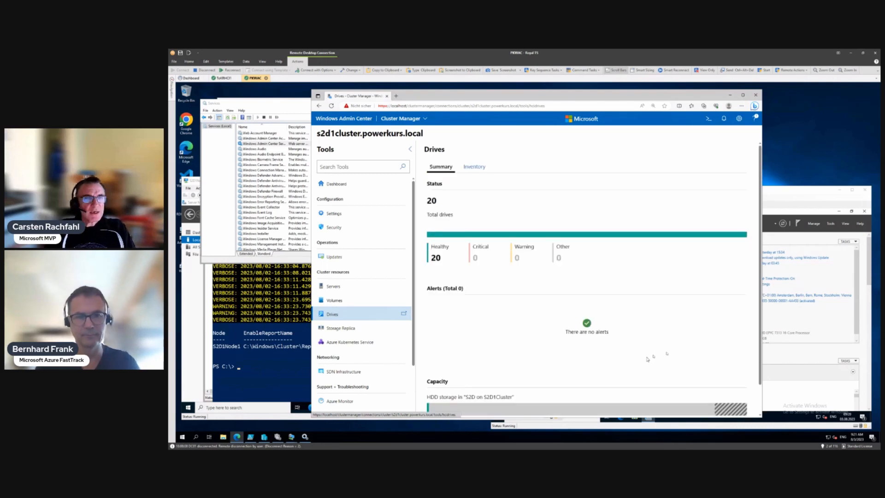
# Step: Check the existing volume in the Volumes inventory, then start creating a new volume
pyautogui.click(341, 301)
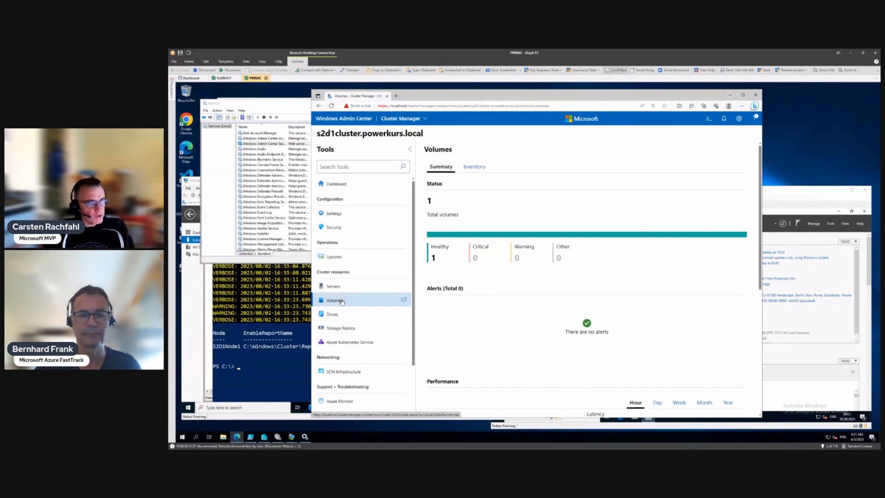
pyautogui.click(479, 168)
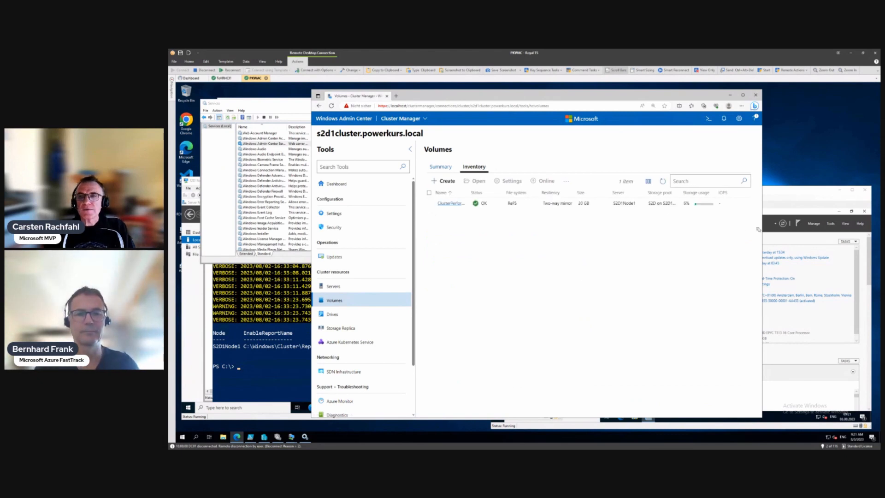
pyautogui.moveTo(762, 228); pyautogui.dragTo(843, 228)
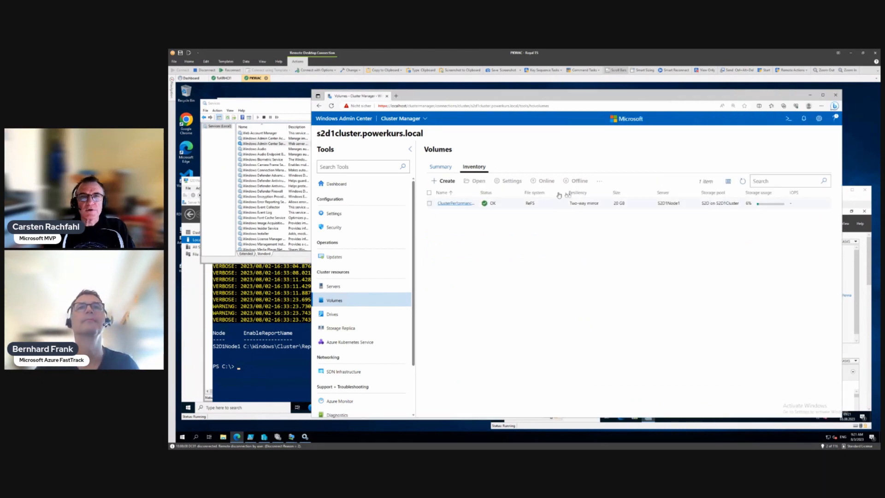
pyautogui.click(446, 182)
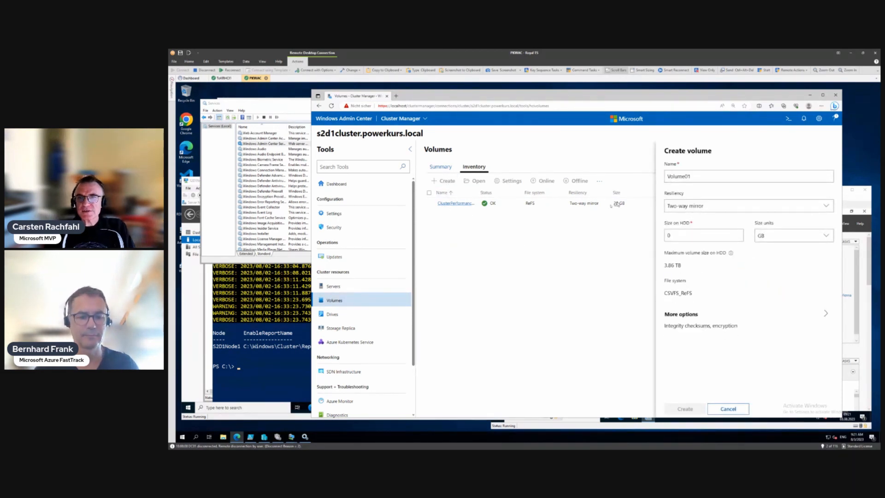
# Step: Rename the new volume to CSV1 and keep Two-way mirror resiliency
pyautogui.moveTo(701, 176); pyautogui.dragTo(656, 179)
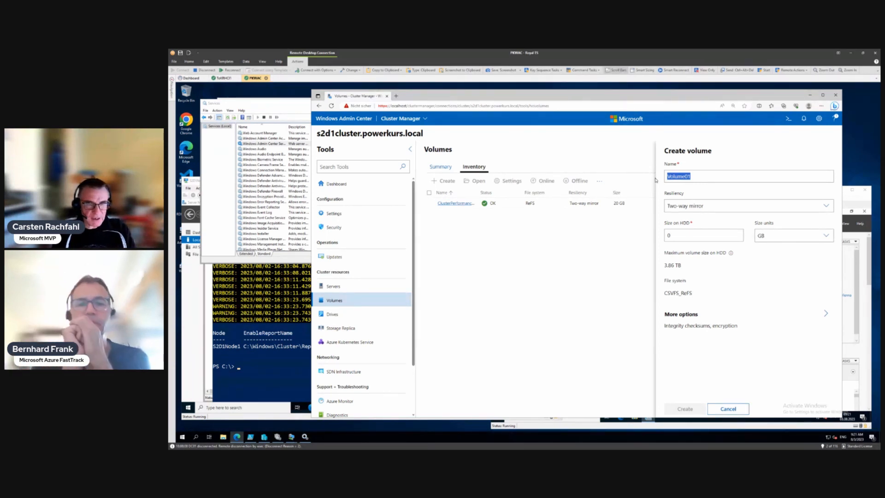
pyautogui.write('C')
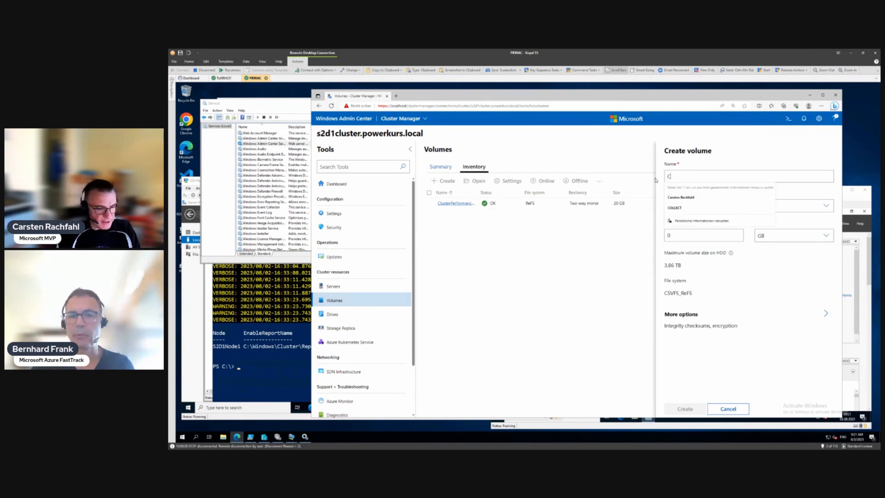
pyautogui.write('SV1')
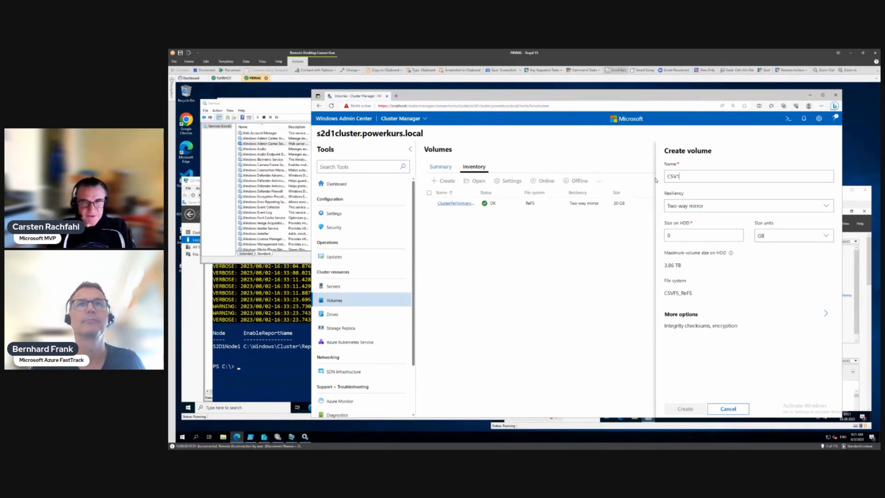
pyautogui.click(823, 208)
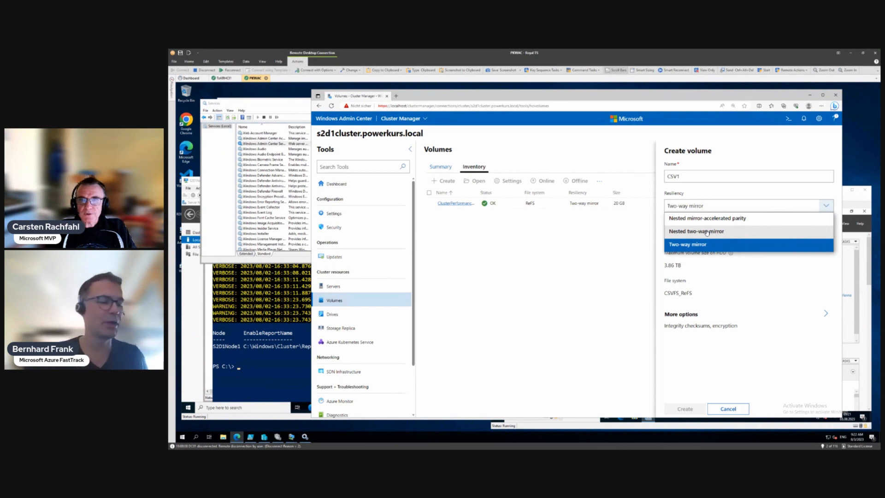
pyautogui.click(700, 244)
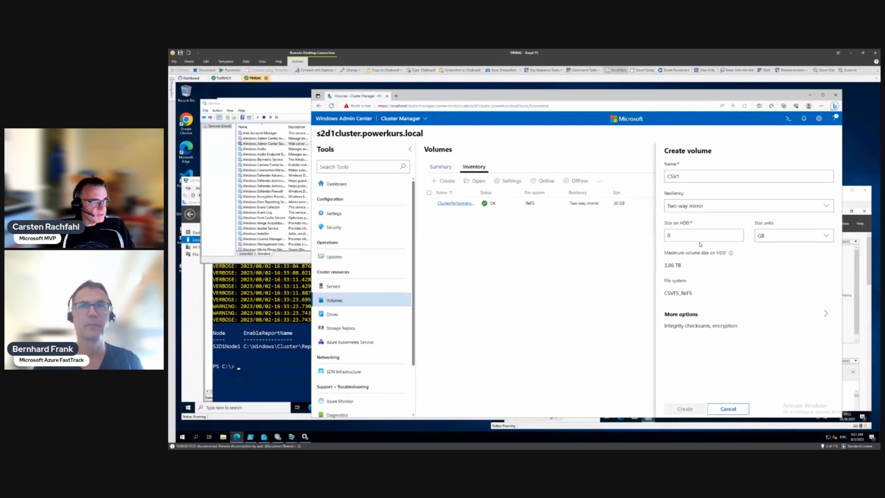
# Step: Set the CSV1 size on HDD to 300 GB and create the volume
pyautogui.doubleClick(668, 235)
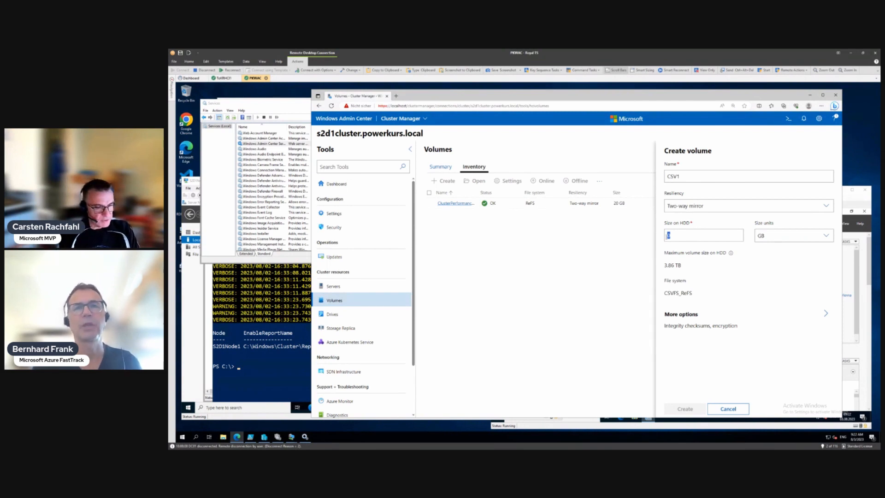
pyautogui.write('300')
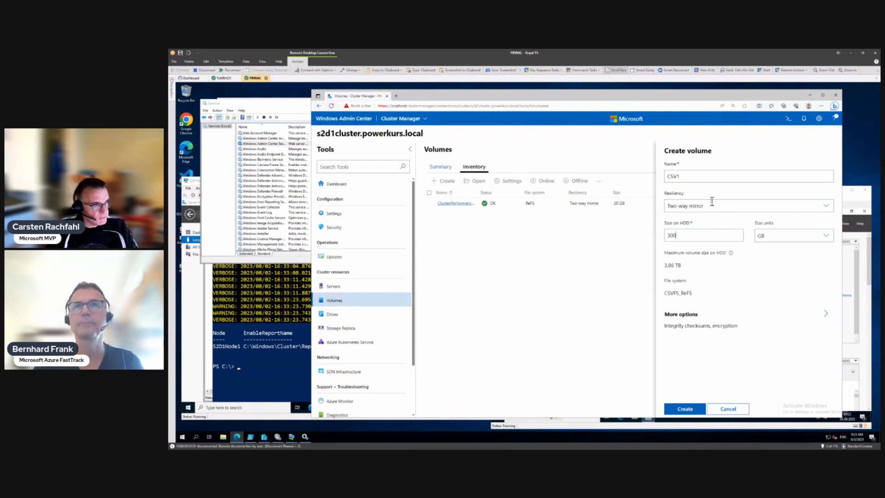
pyautogui.click(686, 408)
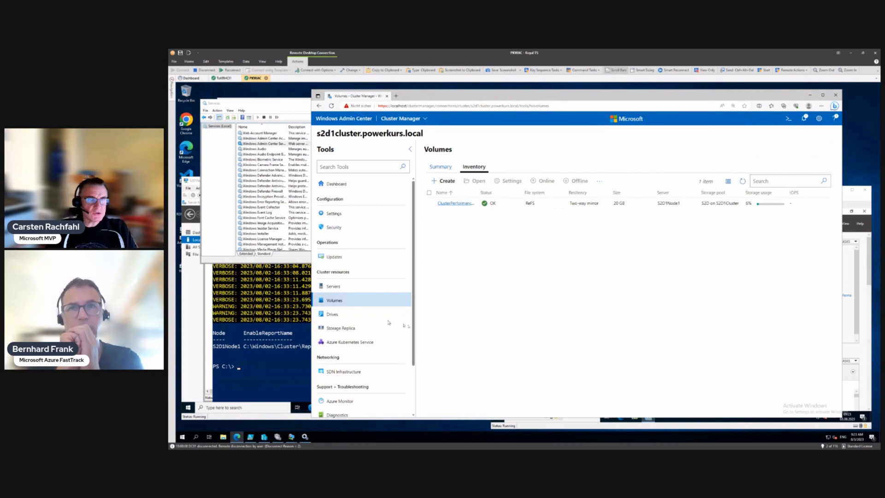
# Step: Create a second volume named CSV2 with 300 GB on HDD
pyautogui.click(445, 181)
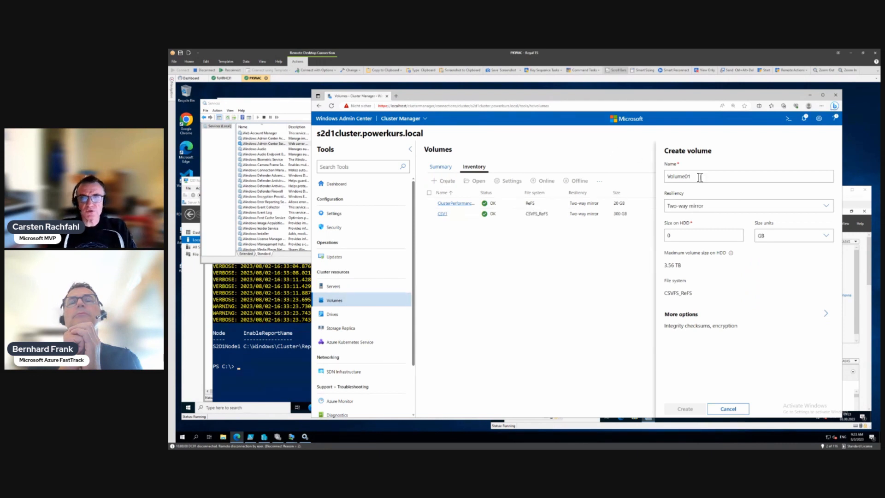
pyautogui.moveTo(698, 176); pyautogui.dragTo(666, 176)
pyautogui.write('CSV2')
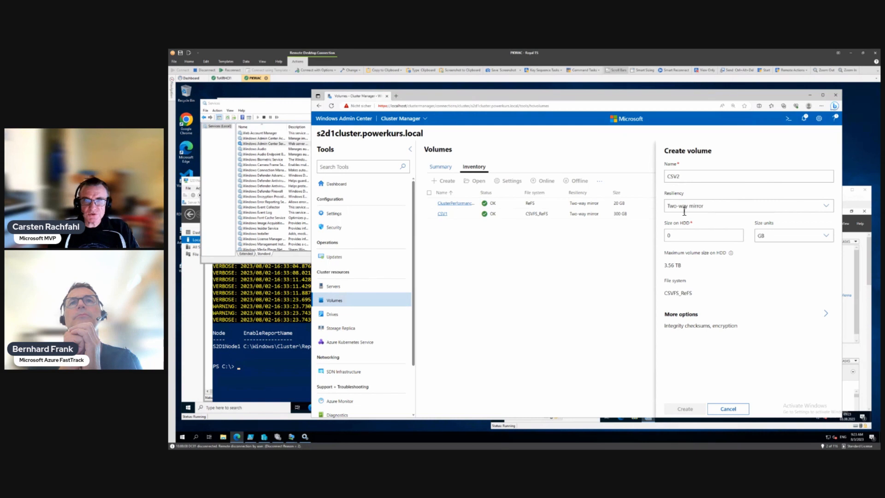
pyautogui.moveTo(675, 235); pyautogui.dragTo(662, 238)
pyautogui.write('300')
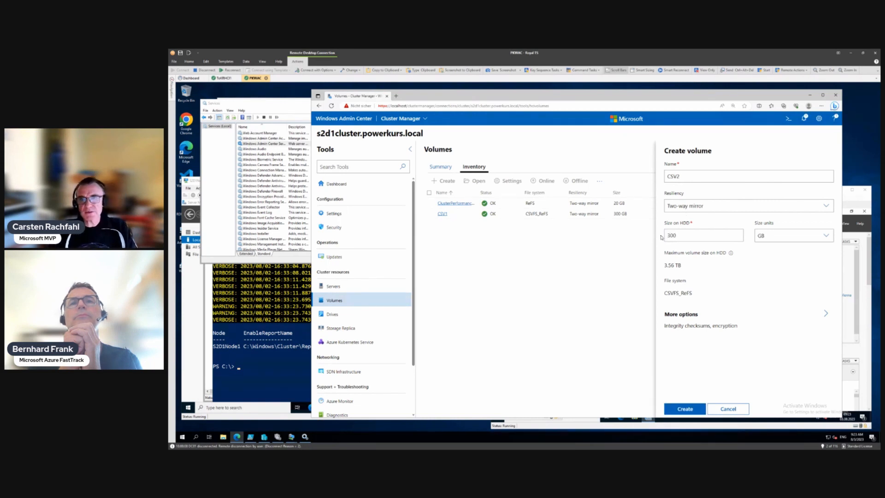
pyautogui.click(685, 409)
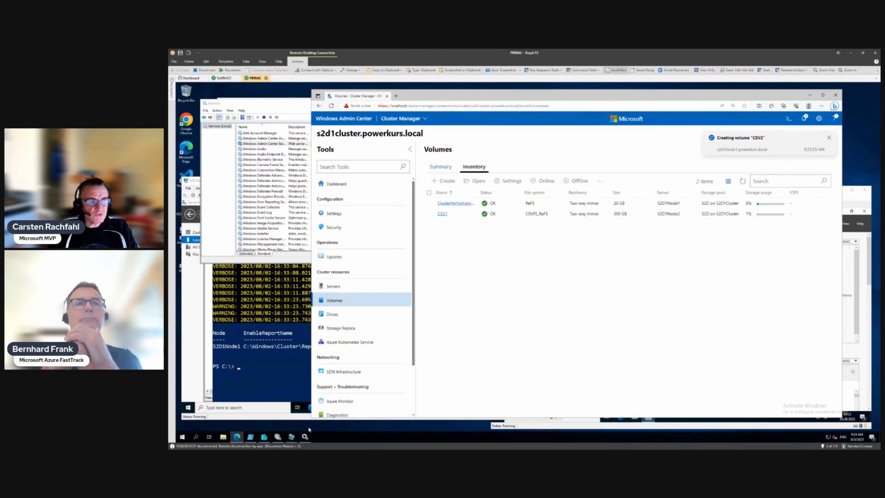
# Step: Switch to Failover Cluster Manager's failover cluster overview
pyautogui.click(200, 330)
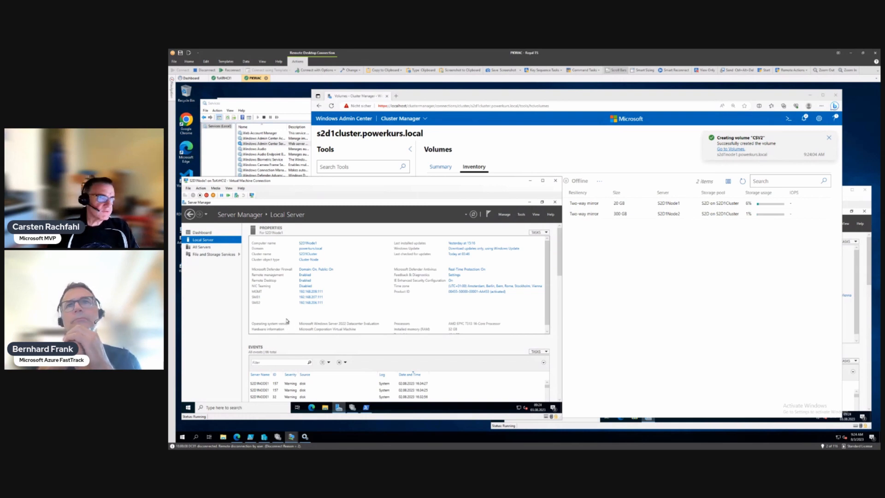
pyautogui.click(278, 436)
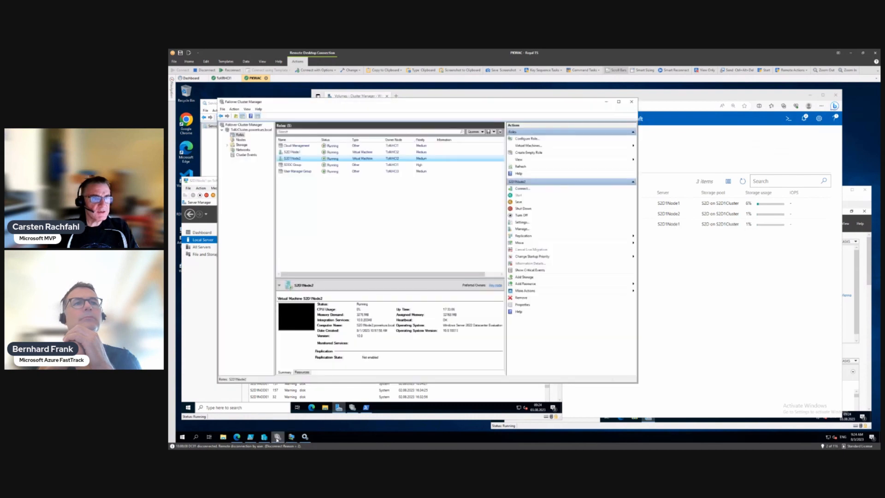
pyautogui.click(246, 126)
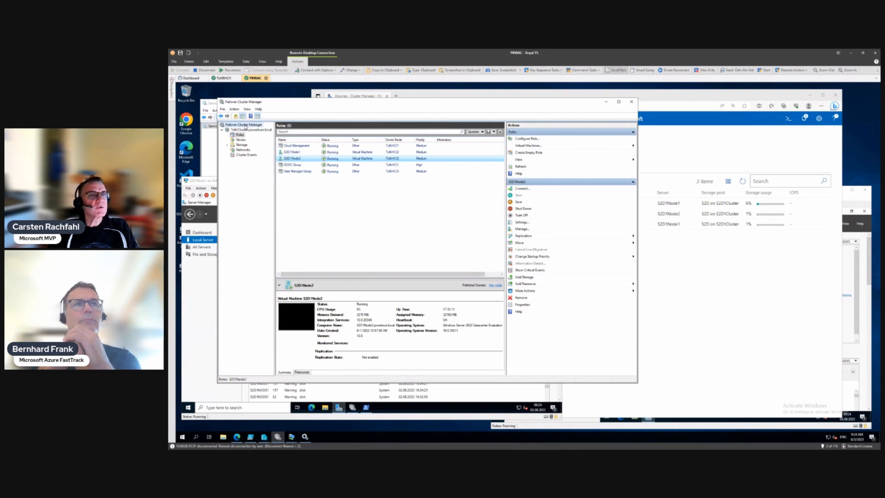
# Step: Connect to S2D1Cluster.powerkurs.local and expand it to view its summary
pyautogui.rightClick(247, 127)
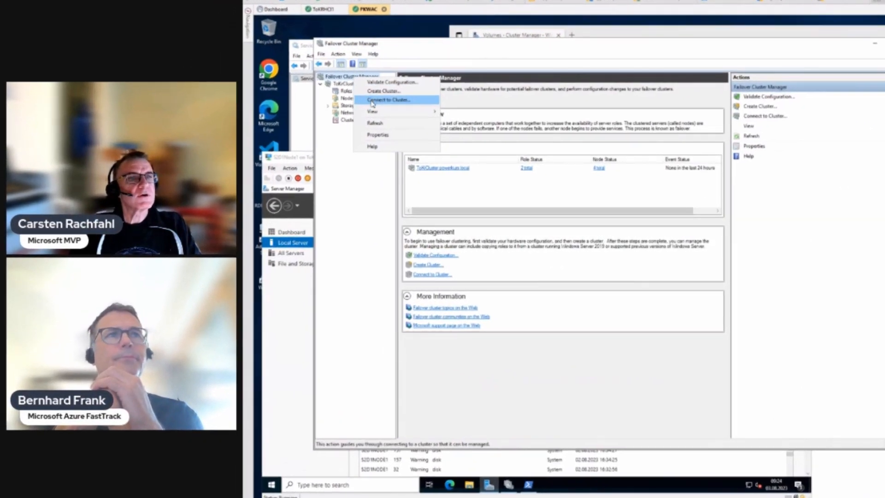
pyautogui.click(266, 140)
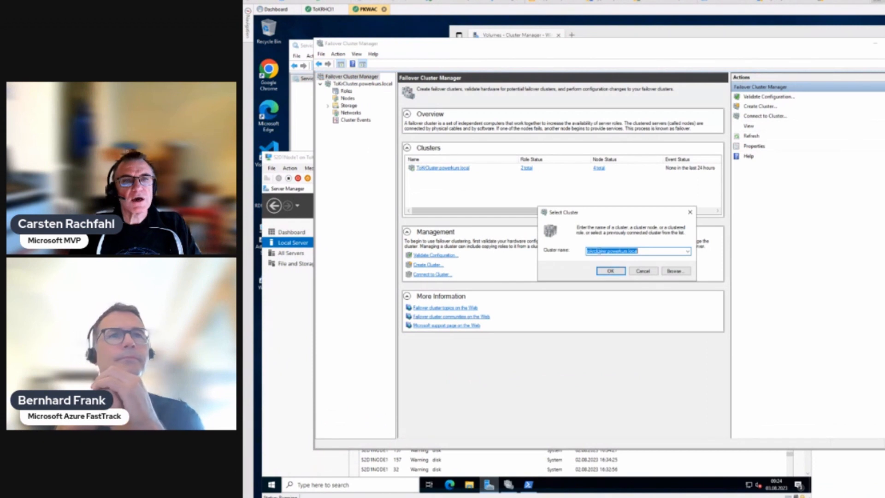
pyautogui.moveTo(606, 251); pyautogui.dragTo(583, 253)
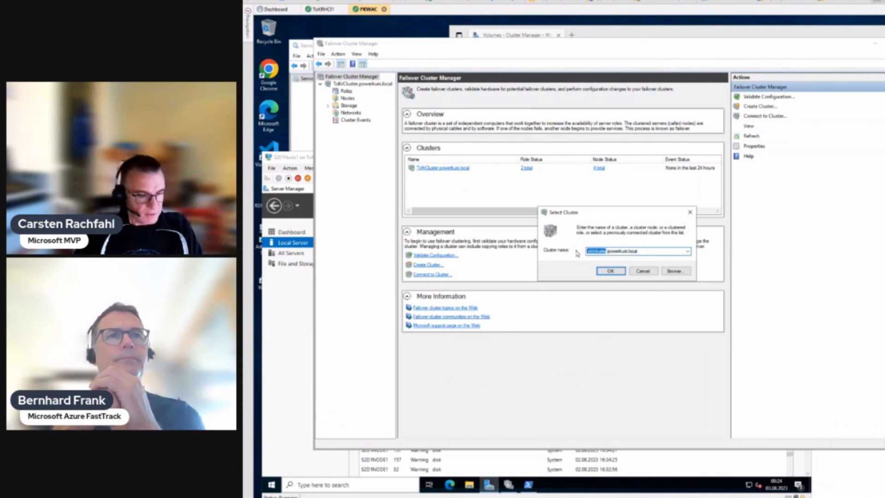
pyautogui.write('S2D1')
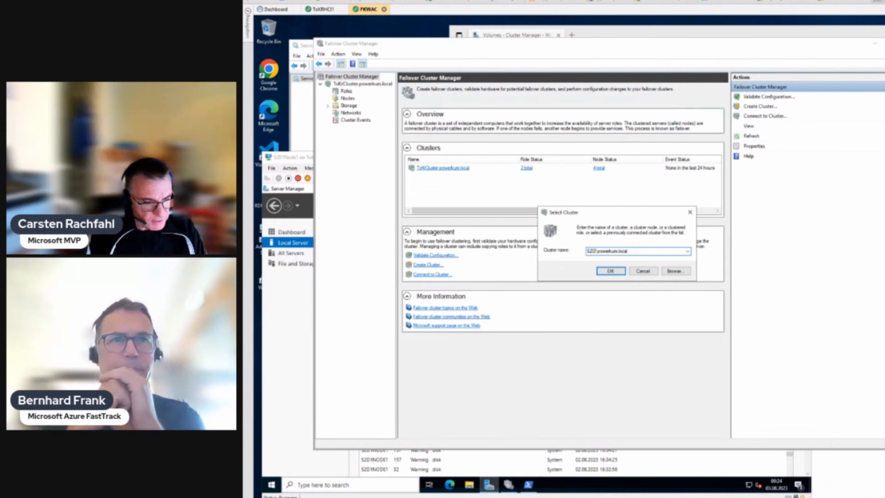
pyautogui.write('Cluster')
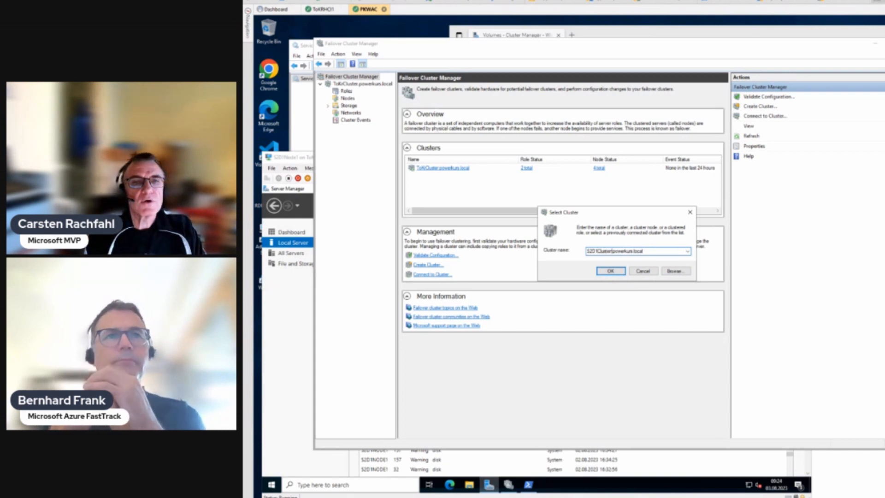
pyautogui.press('Return')
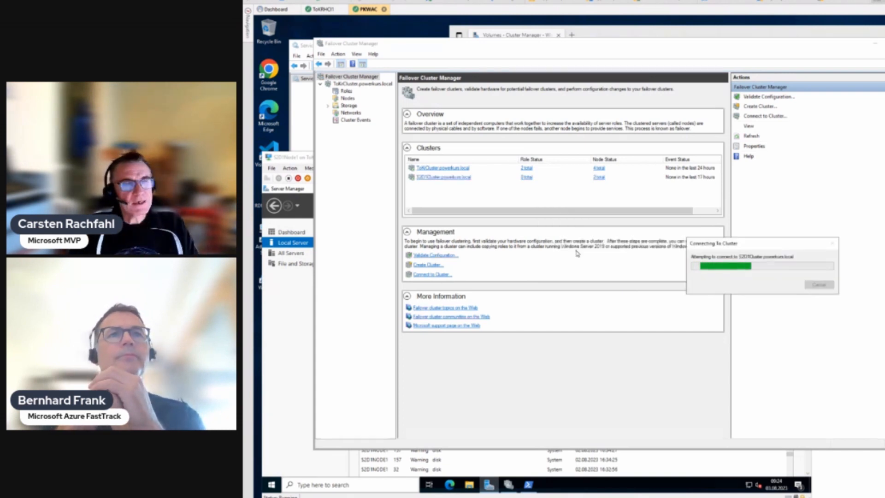
pyautogui.click(431, 178)
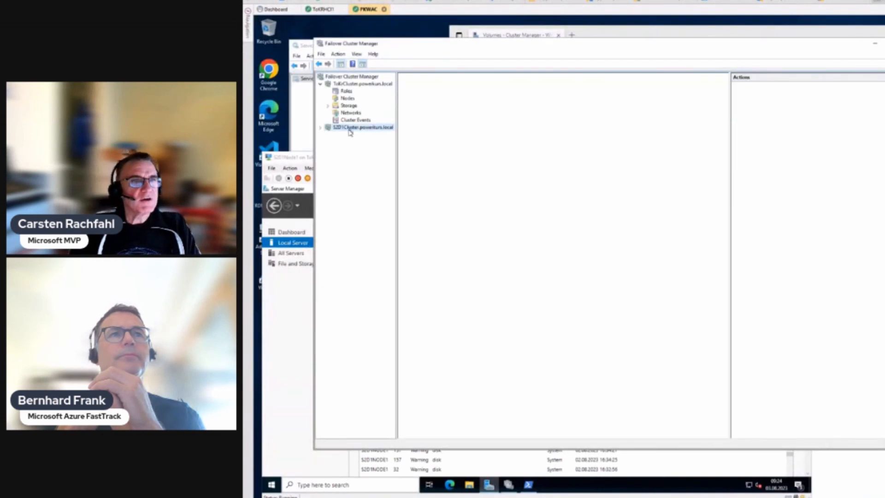
pyautogui.click(320, 128)
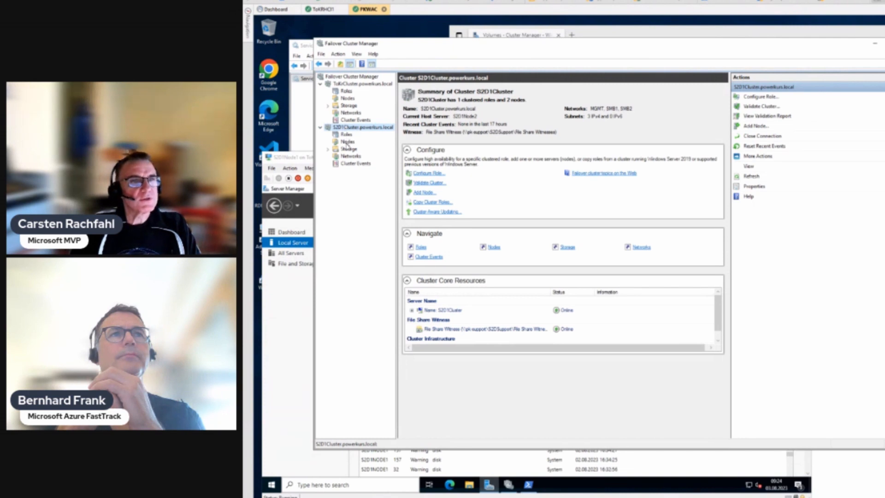
# Step: List S2D1Cluster's storage disks and widen the Name column to show full names
pyautogui.doubleClick(348, 148)
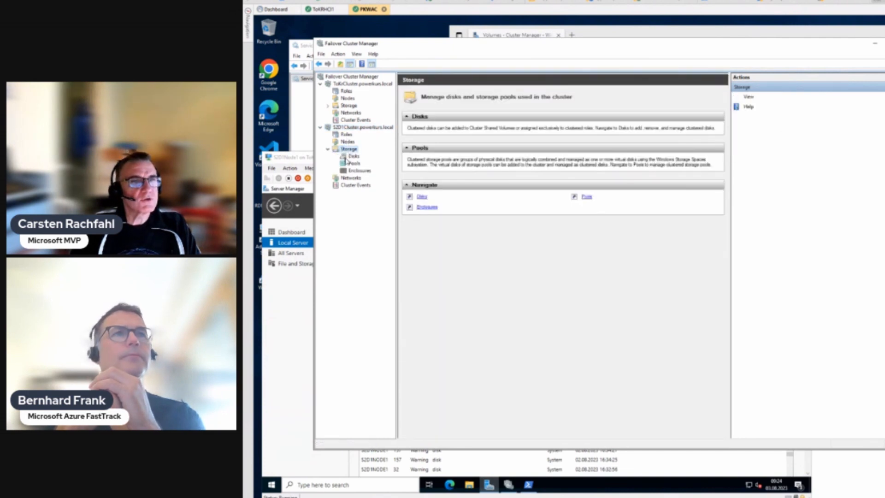
pyautogui.click(350, 156)
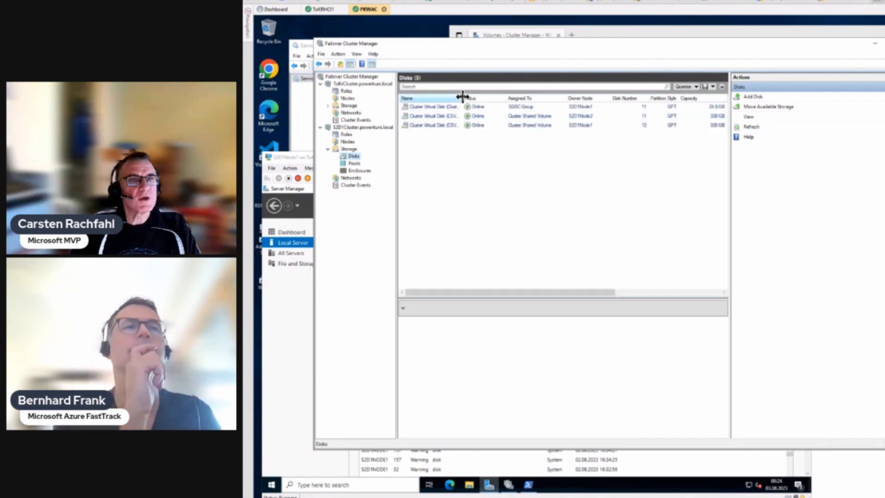
pyautogui.moveTo(462, 96); pyautogui.dragTo(509, 96)
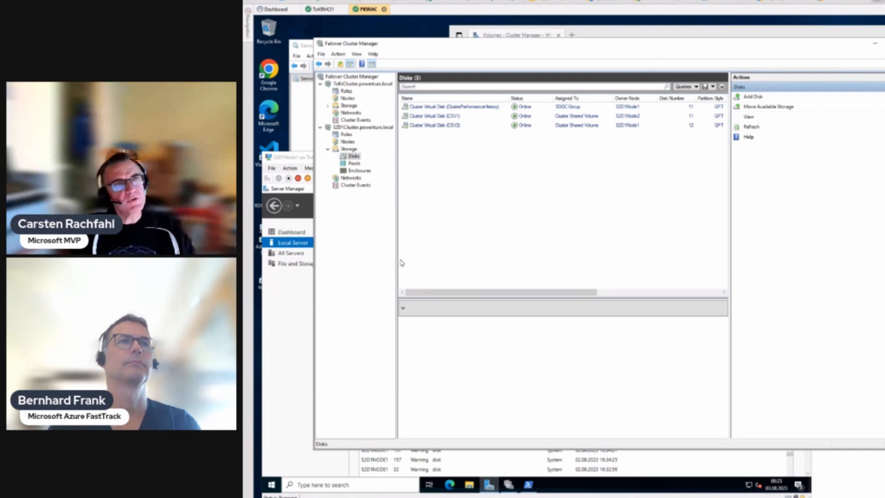
# Step: Start the Configure Role wizard on S2D1Cluster and select the File Server role
pyautogui.click(347, 135)
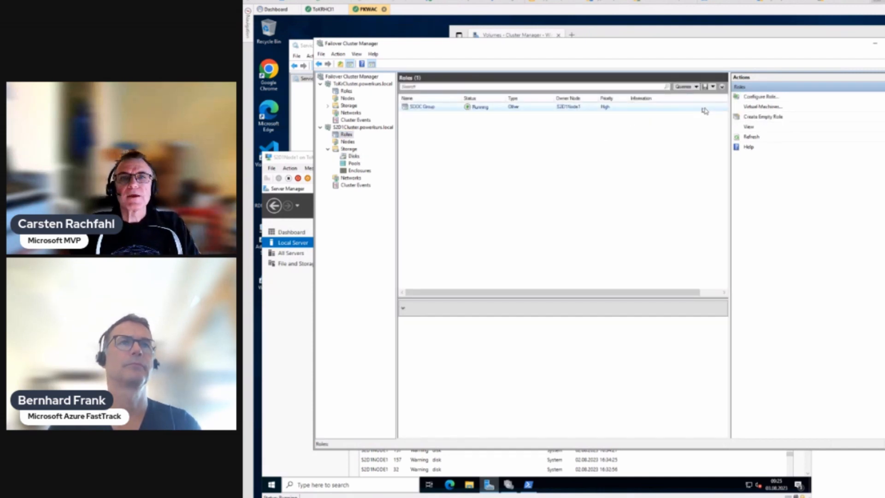
pyautogui.click(765, 98)
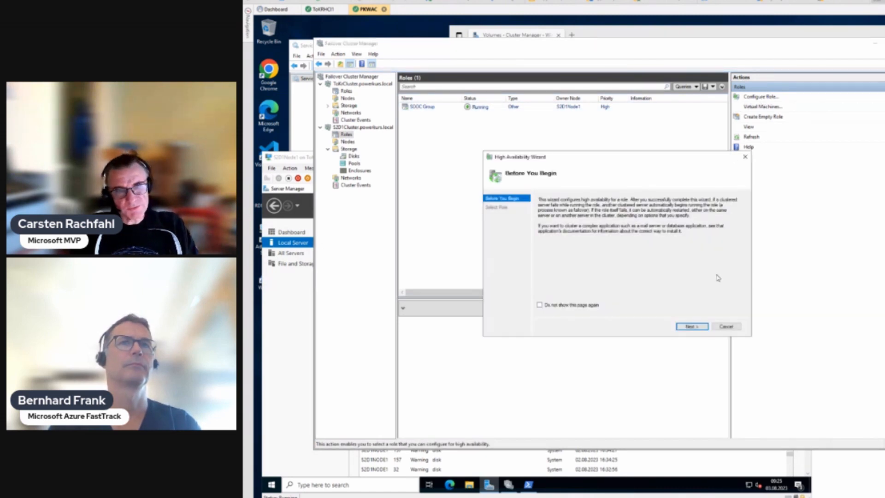
pyautogui.click(698, 327)
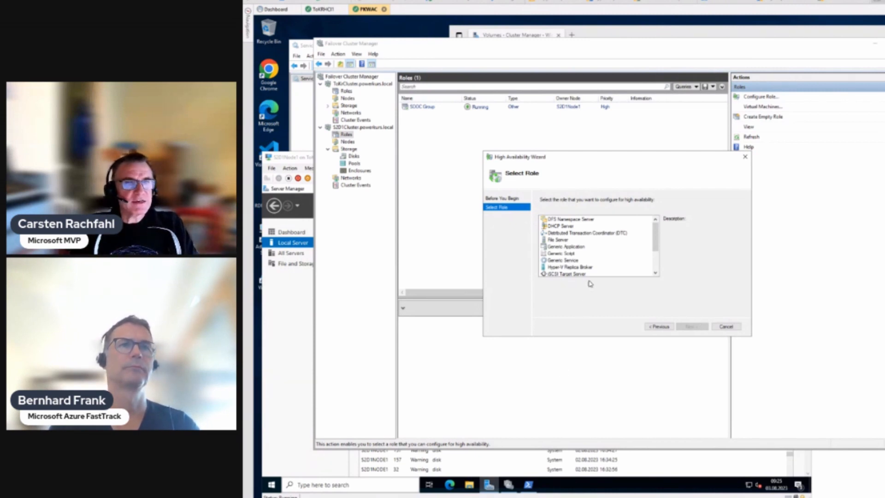
pyautogui.scroll(-2, 608, 273)
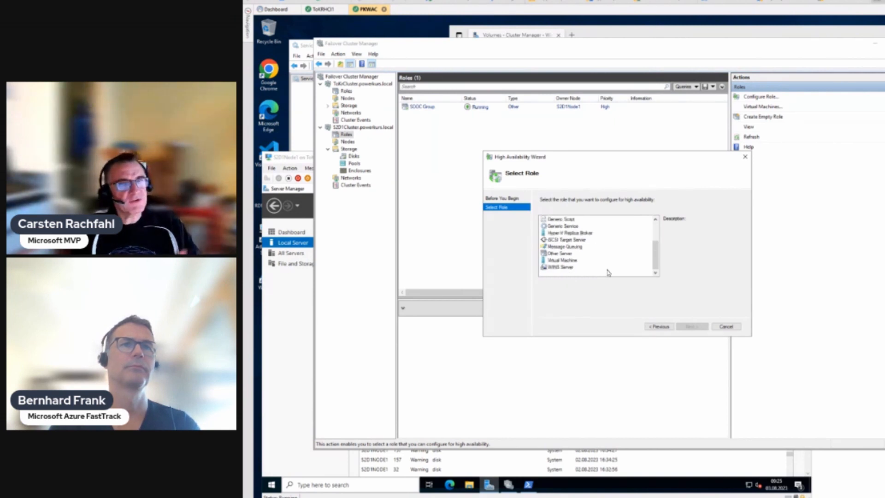
pyautogui.scroll(2, 607, 273)
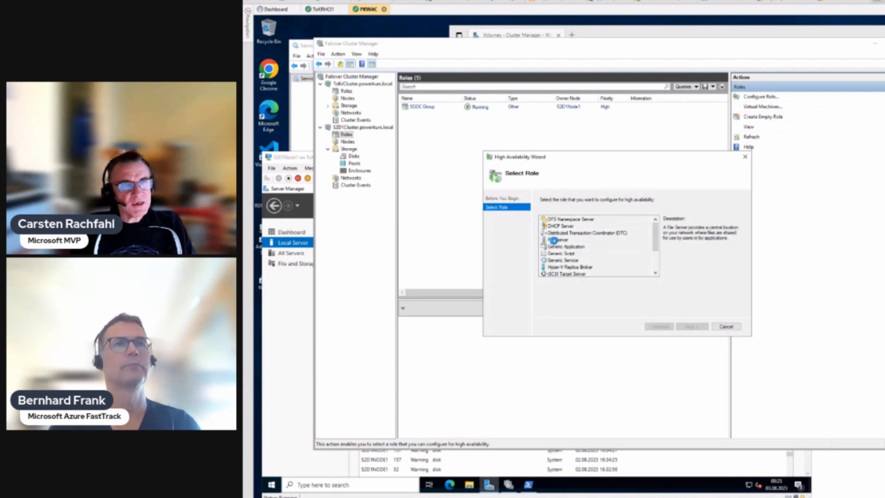
pyautogui.click(555, 240)
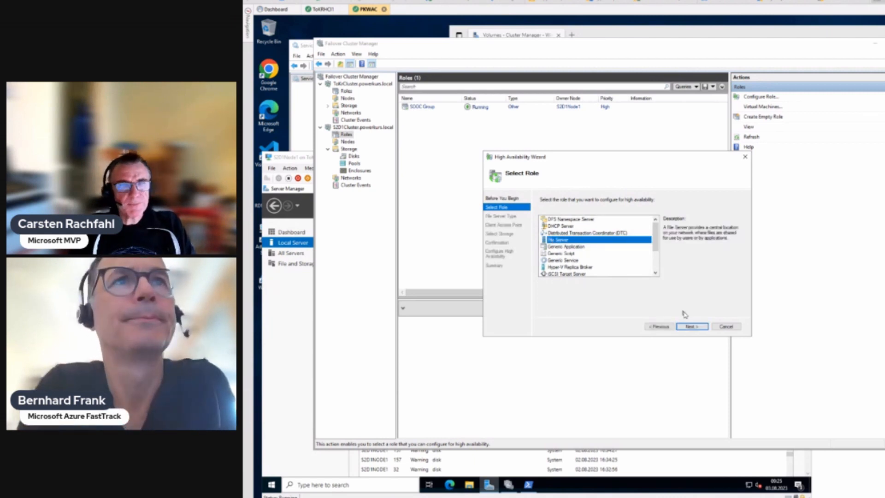
pyautogui.click(692, 326)
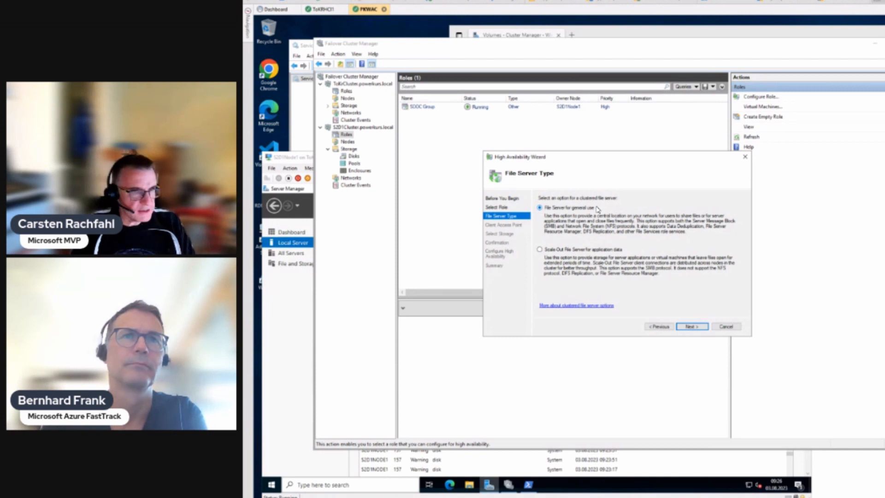
# Step: Select Scale-Out File Server for application data as the file server type
pyautogui.click(550, 251)
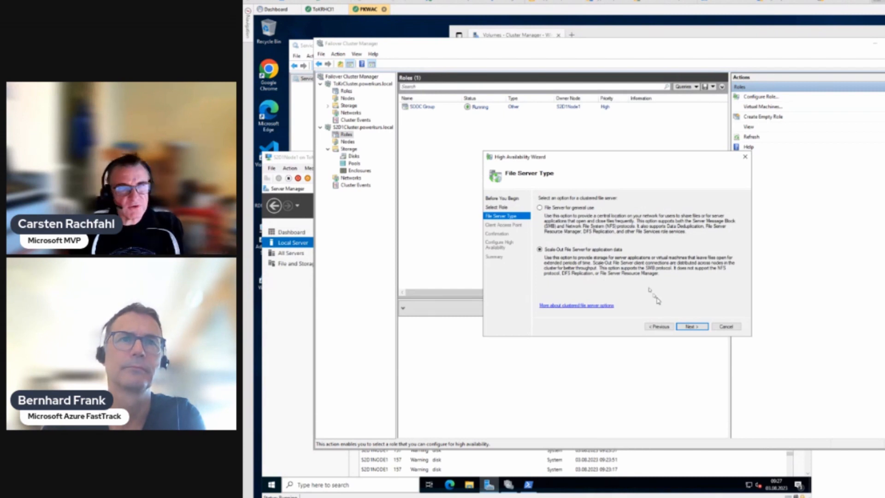
# Step: Advance the wizard to the Client Access Point page
pyautogui.click(688, 328)
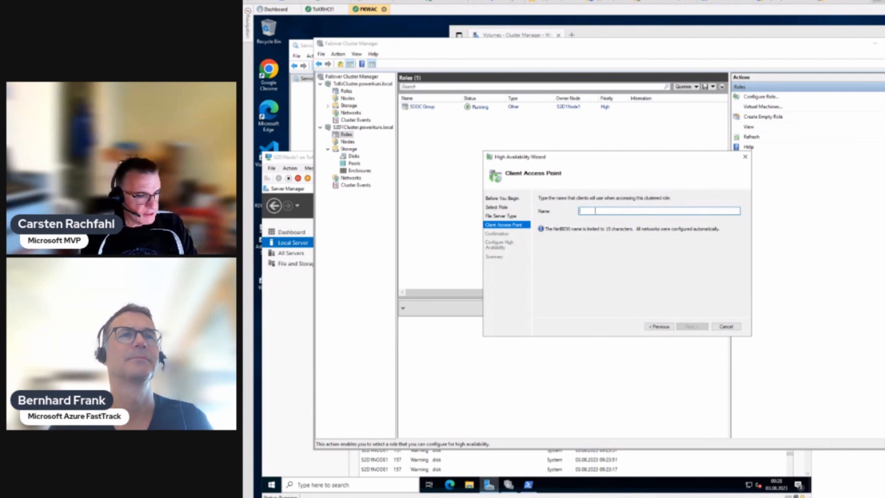
# Step: Name the client access point SOFS and continue to the Confirmation page
pyautogui.write('SOFS')
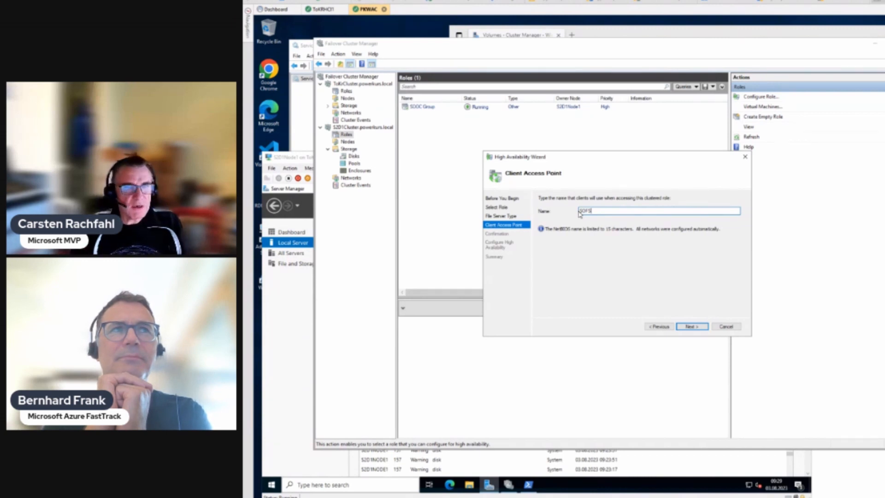
pyautogui.click(692, 327)
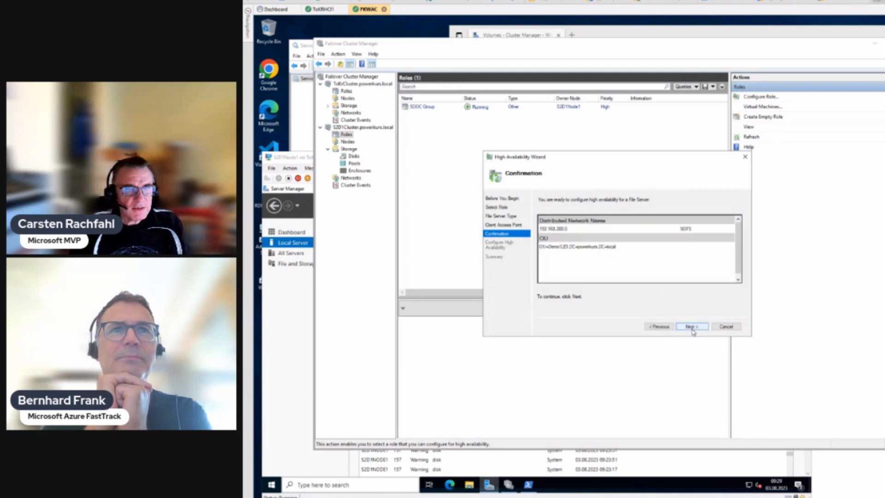
# Step: Confirm the SOFS Scale-Out File Server settings and finish the High Availability Wizard
pyautogui.click(692, 328)
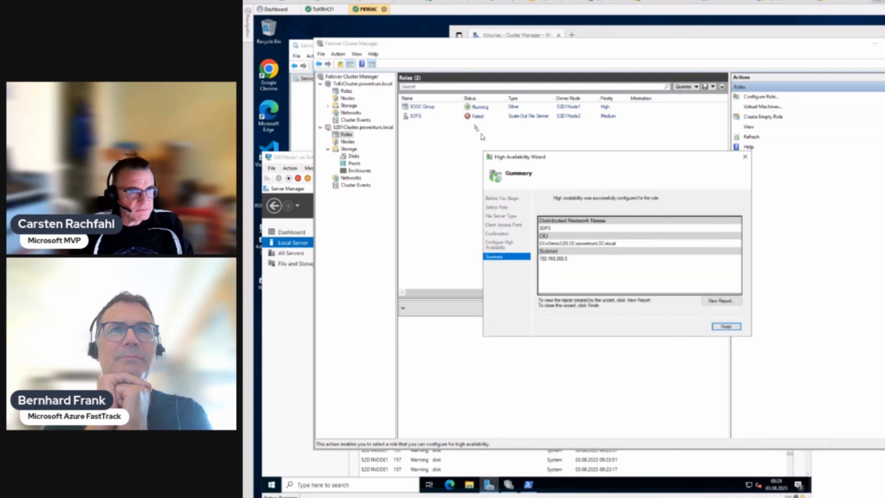
pyautogui.click(726, 327)
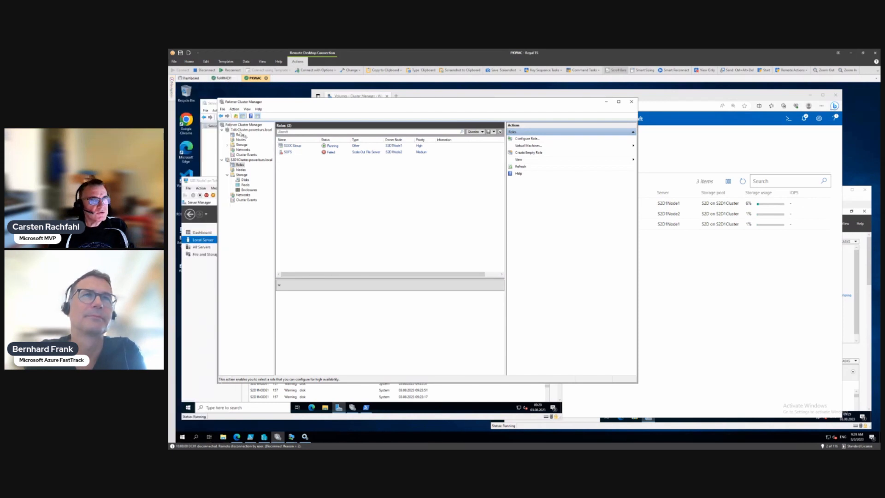
# Step: Connect to DC01 in Royal TS and sign in with the admin account password
pyautogui.moveTo(172, 97)
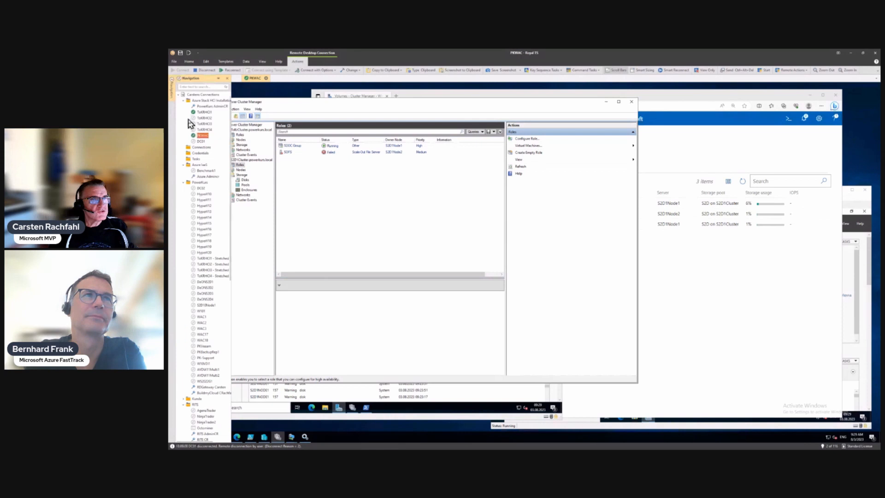
pyautogui.click(201, 141)
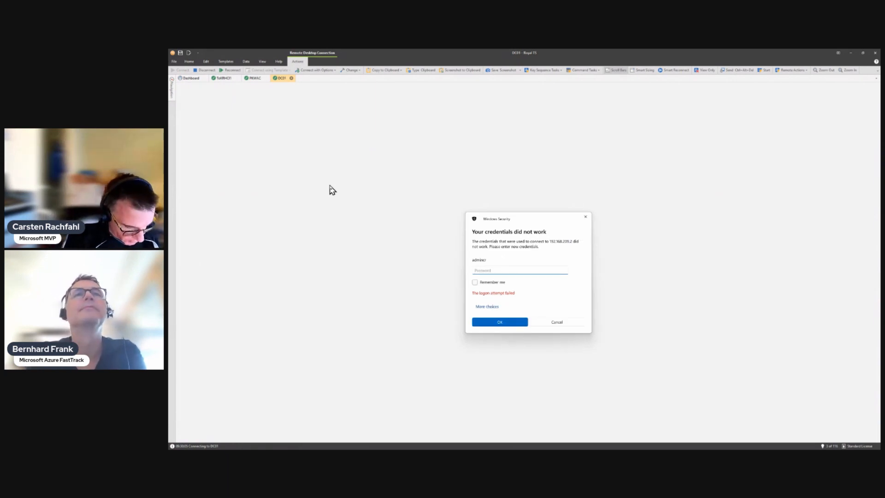
pyautogui.write('••')
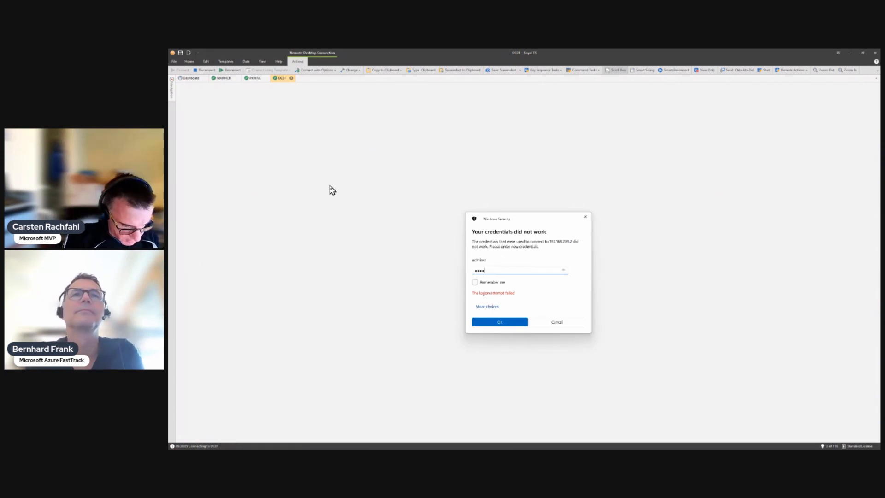
pyautogui.write('••••••')
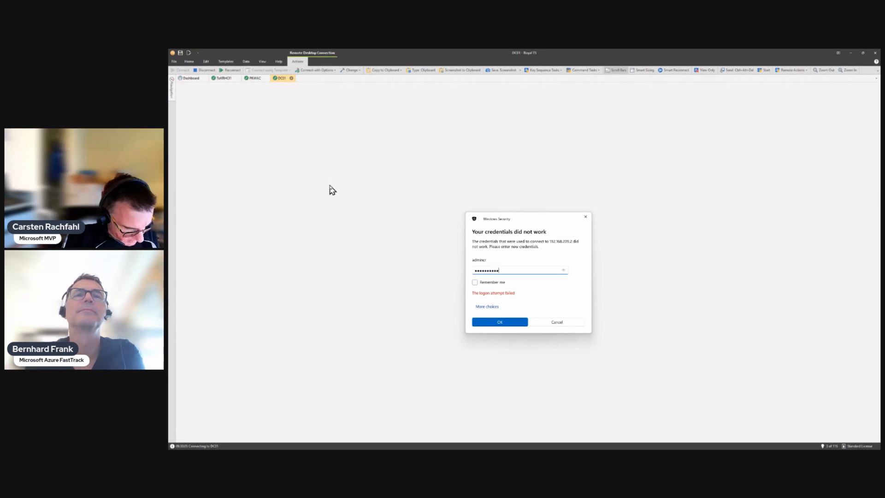
pyautogui.write('•••••')
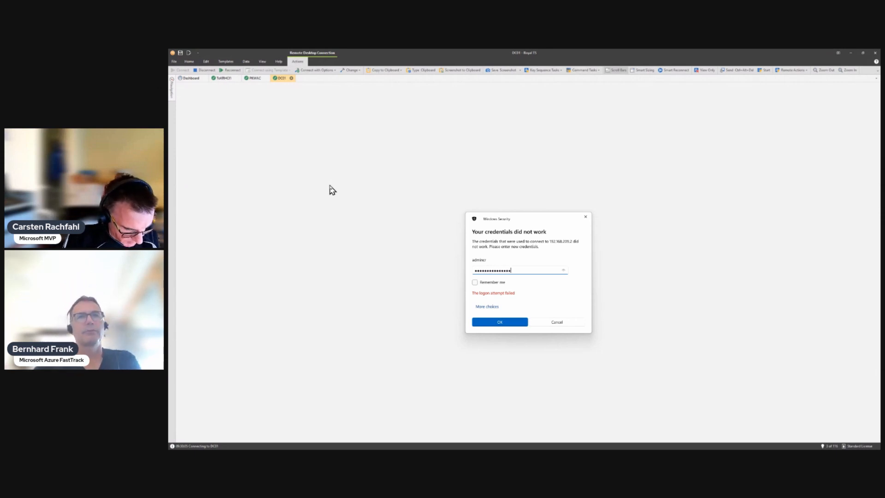
pyautogui.press('Return')
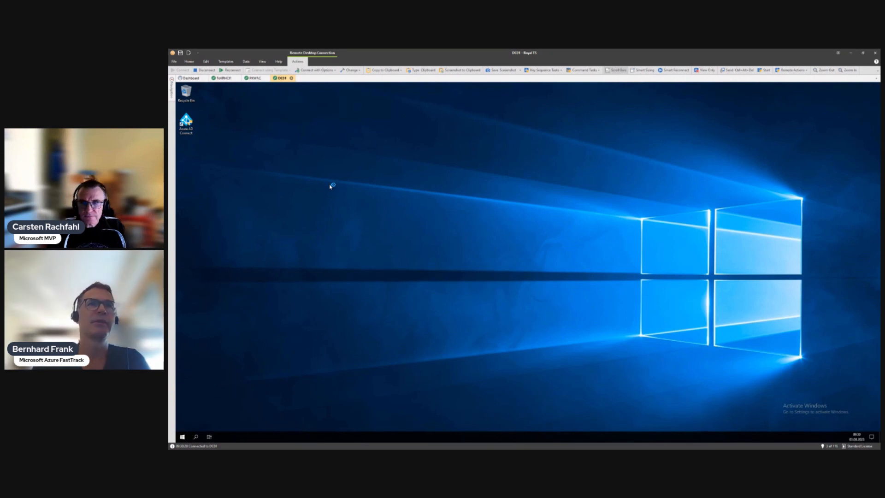
# Step: Launch Active Directory Users and Computers on DC01 and close Server Manager
pyautogui.click(183, 437)
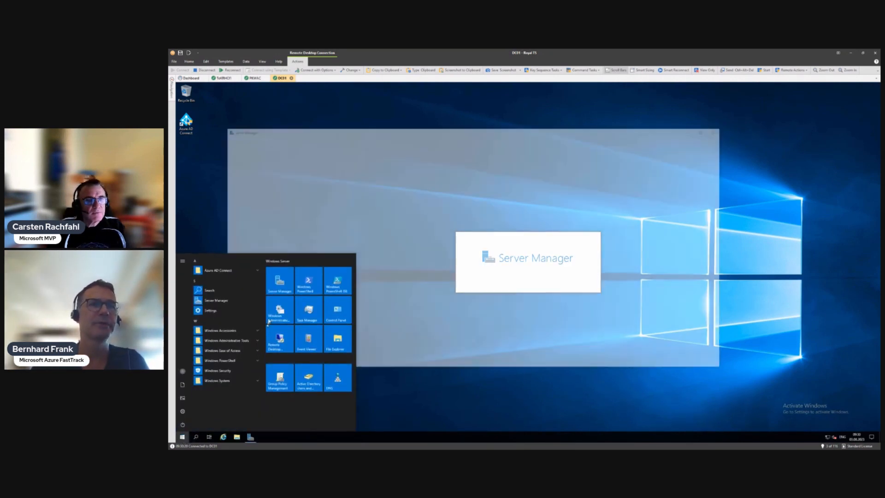
pyautogui.click(303, 379)
pyautogui.click(718, 131)
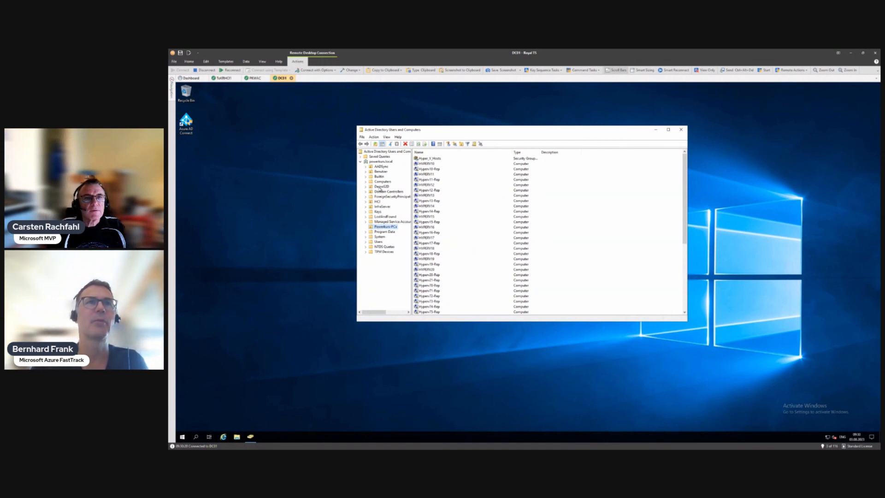
# Step: Browse the DemoS2D OU's computers and inspect the S2D1Cluster entry
pyautogui.click(382, 186)
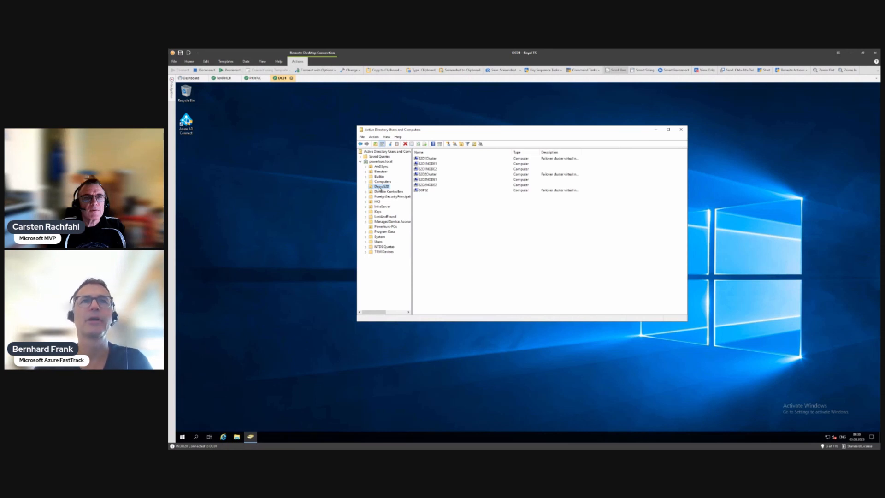
pyautogui.click(424, 160)
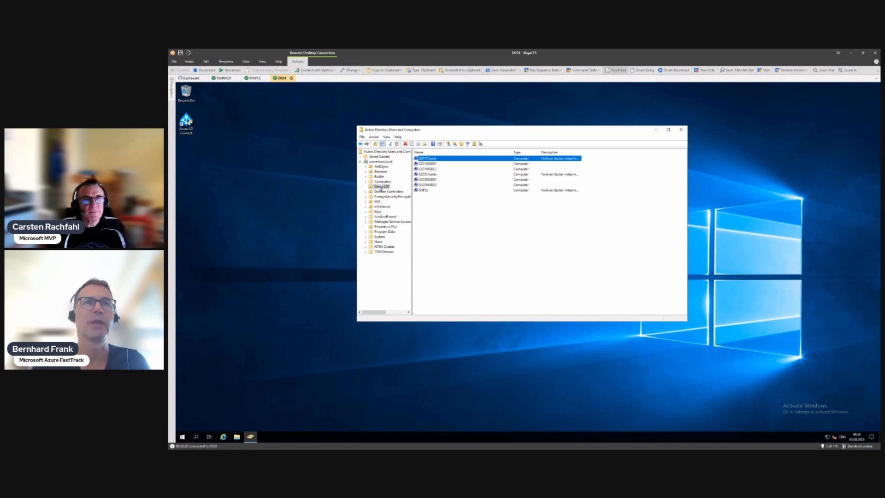
pyautogui.click(380, 187)
# Step: Open DemoS2D's properties on the Security tab
pyautogui.rightClick(381, 187)
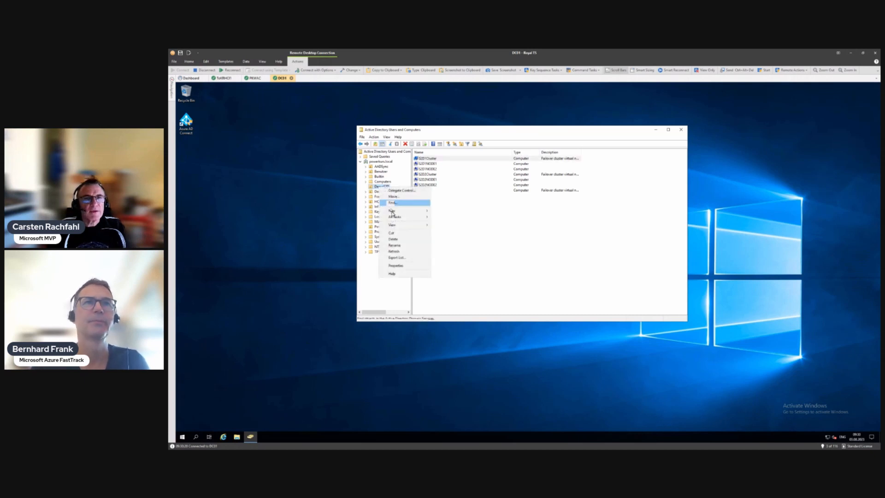
pyautogui.click(399, 269)
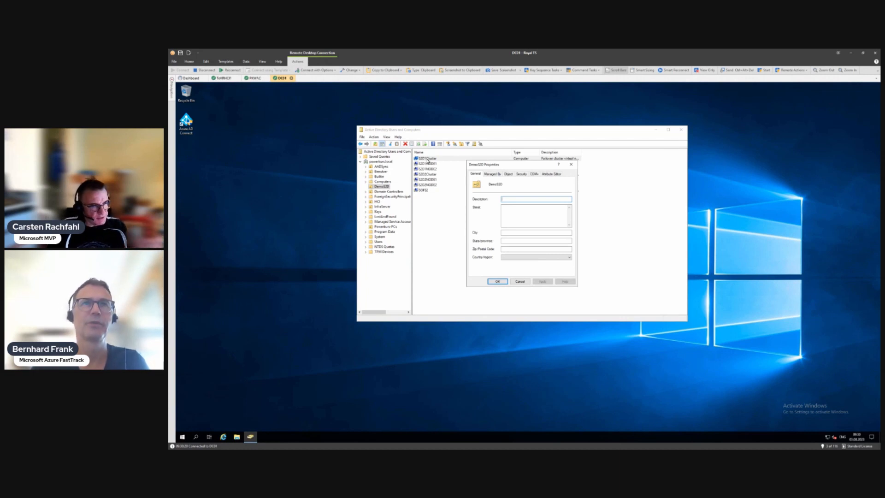
pyautogui.click(522, 174)
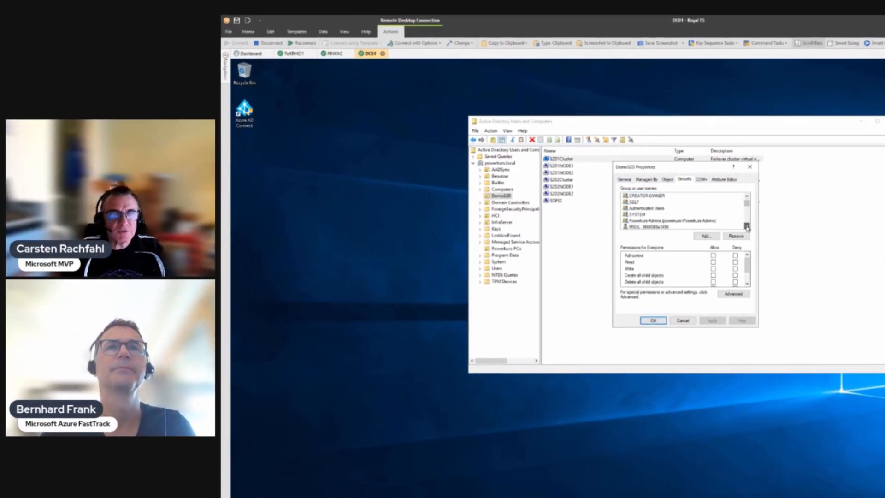
# Step: Review S2D2Cluster$'s permissions on DemoS2D, then start adding another account
pyautogui.click(569, 210)
pyautogui.click(569, 210)
pyautogui.click(754, 227)
pyautogui.click(753, 228)
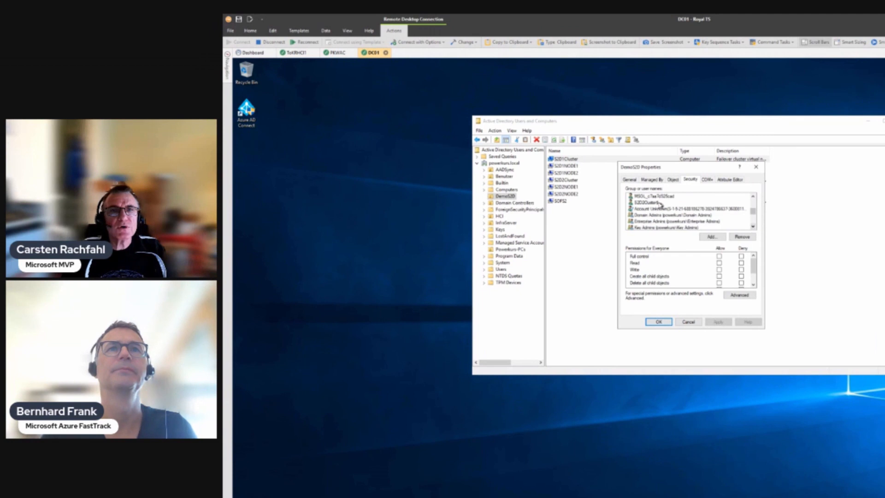
pyautogui.click(646, 202)
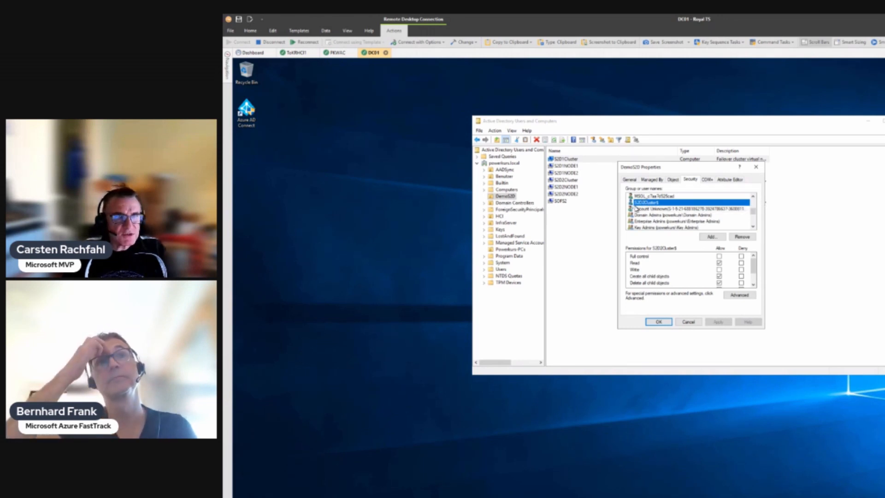
pyautogui.click(710, 237)
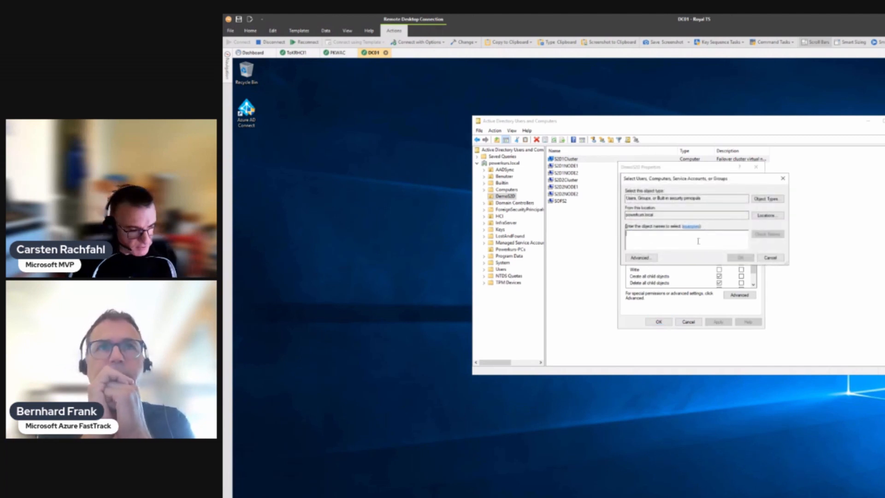
# Step: Include Computers in the object types and add the S2D1Cluster computer account
pyautogui.click(767, 199)
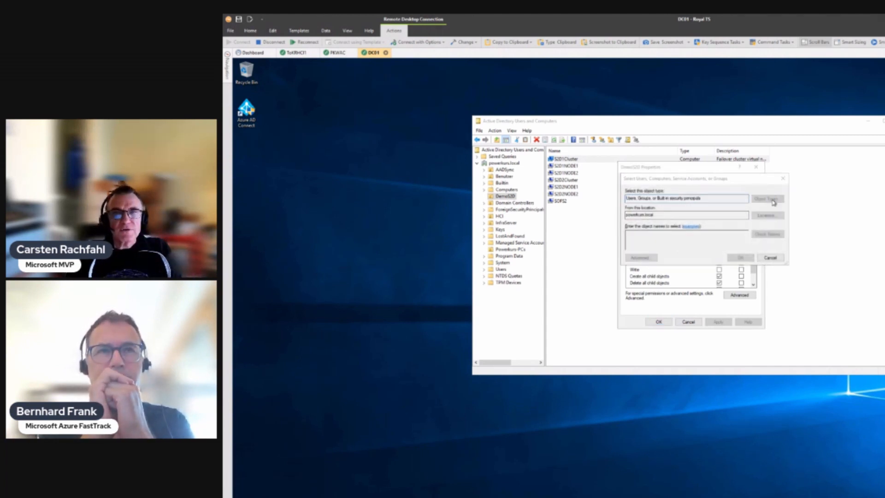
pyautogui.click(632, 234)
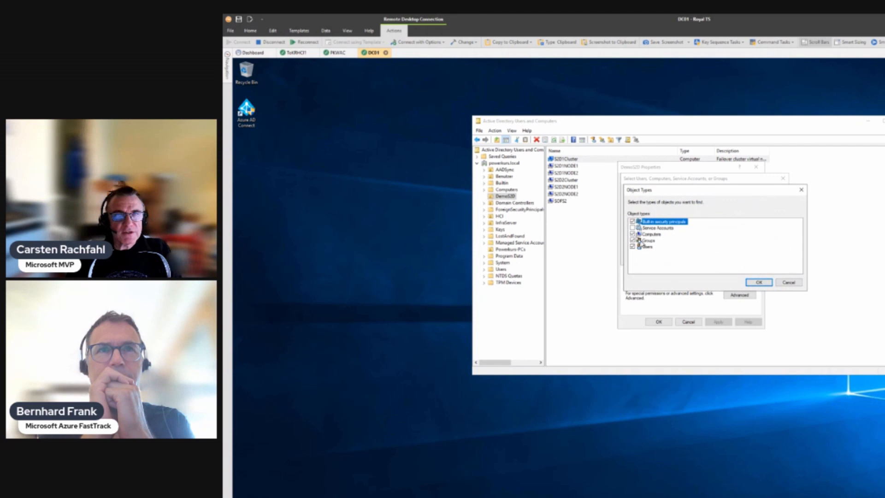
pyautogui.click(759, 282)
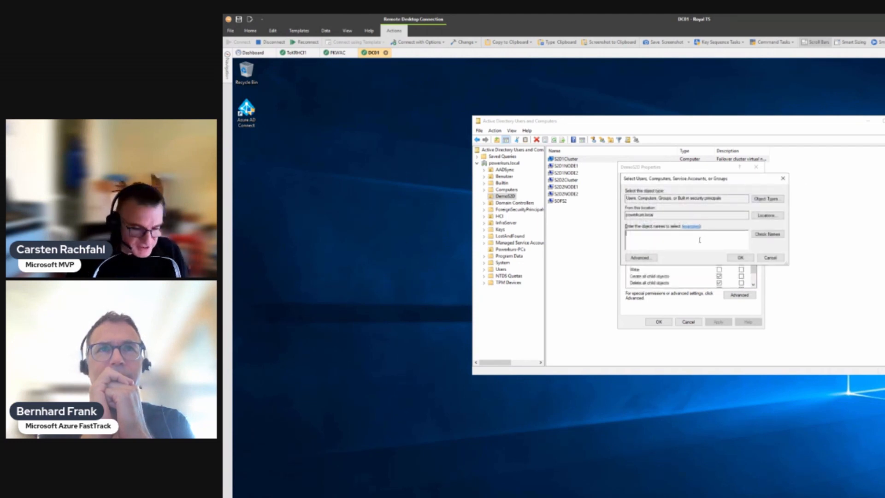
pyautogui.write('S2D1Cluster')
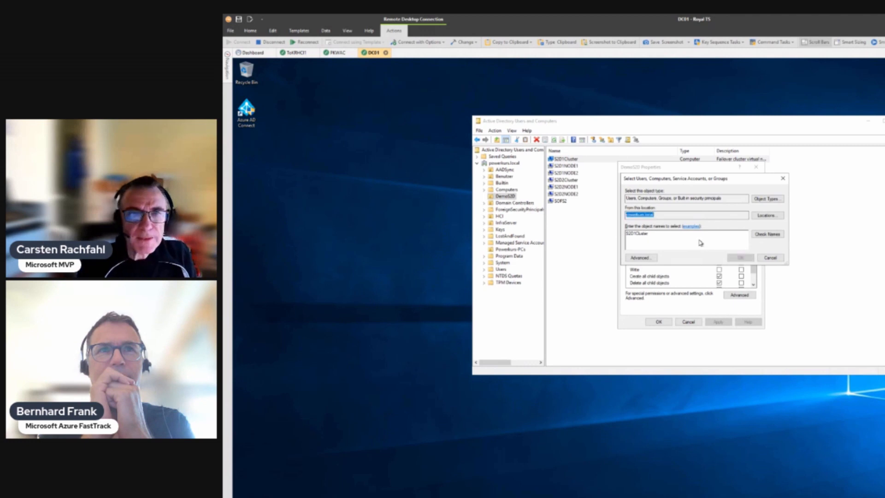
pyautogui.press('Return')
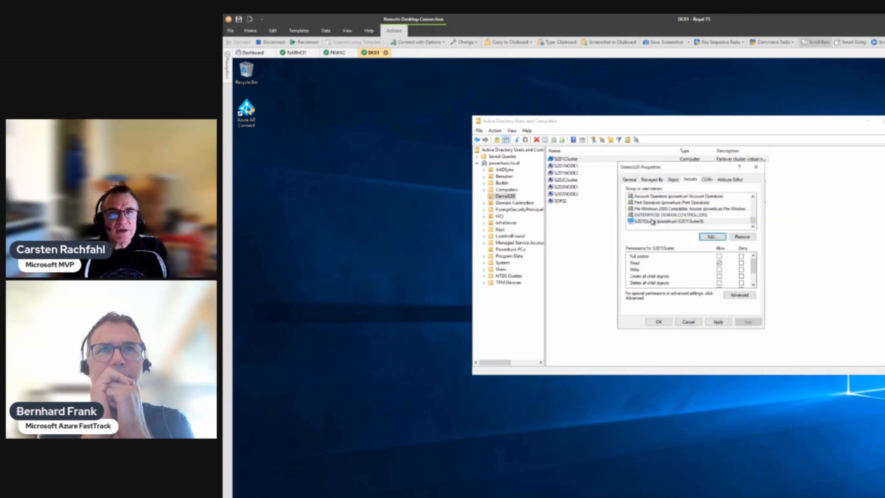
# Step: Allow S2D1Cluster$ Read and Create all child objects on DemoS2D and save
pyautogui.click(719, 263)
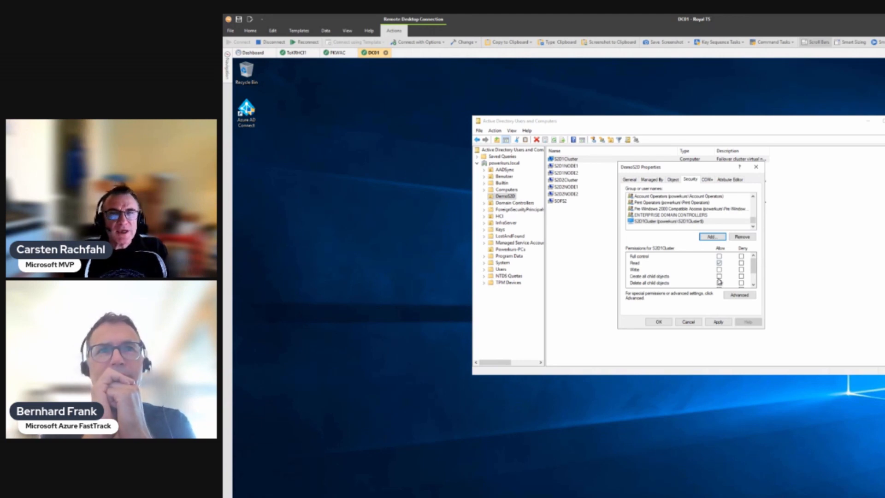
pyautogui.click(719, 276)
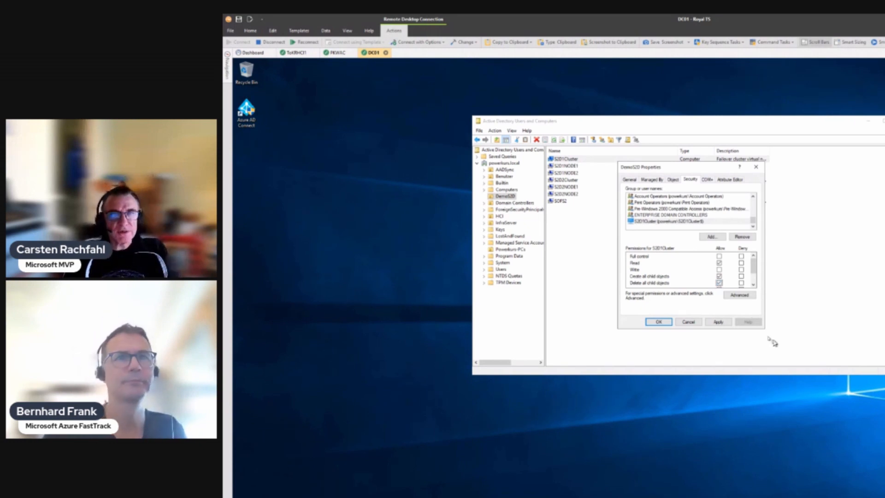
pyautogui.click(655, 322)
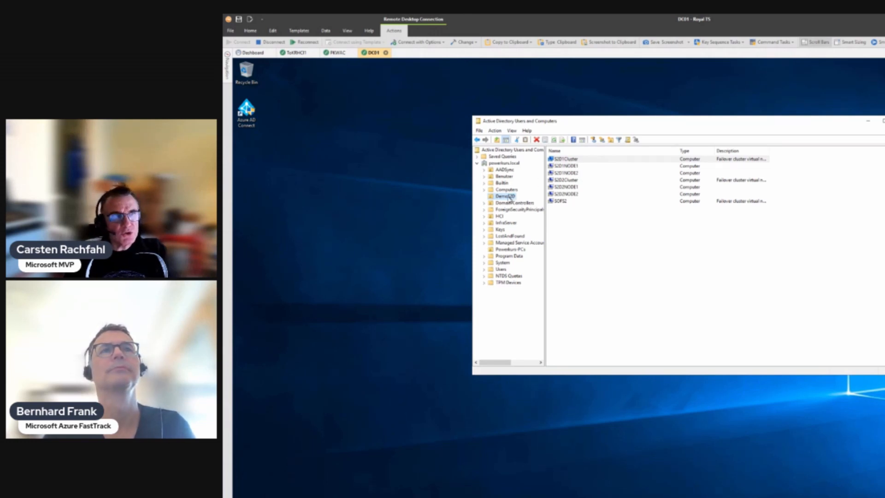
pyautogui.click(333, 53)
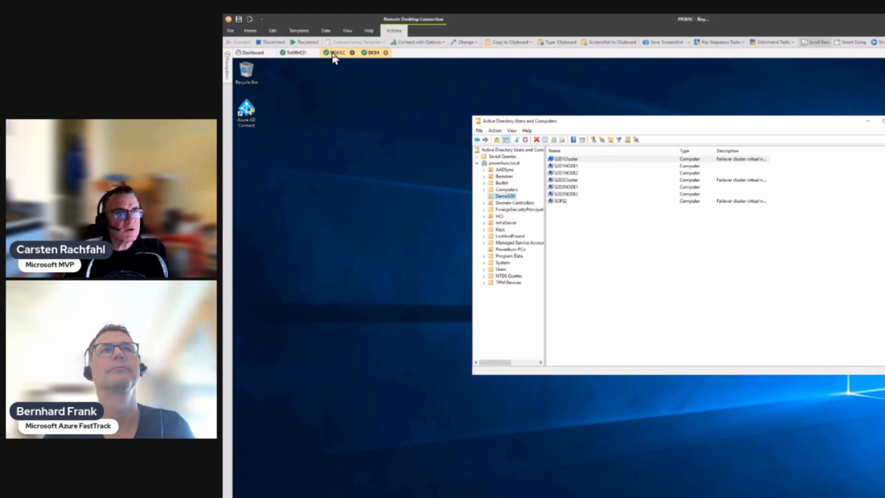
# Step: Use Start Role to bring SOFS from Failed to Running, then return to the DC01 session
pyautogui.click(387, 151)
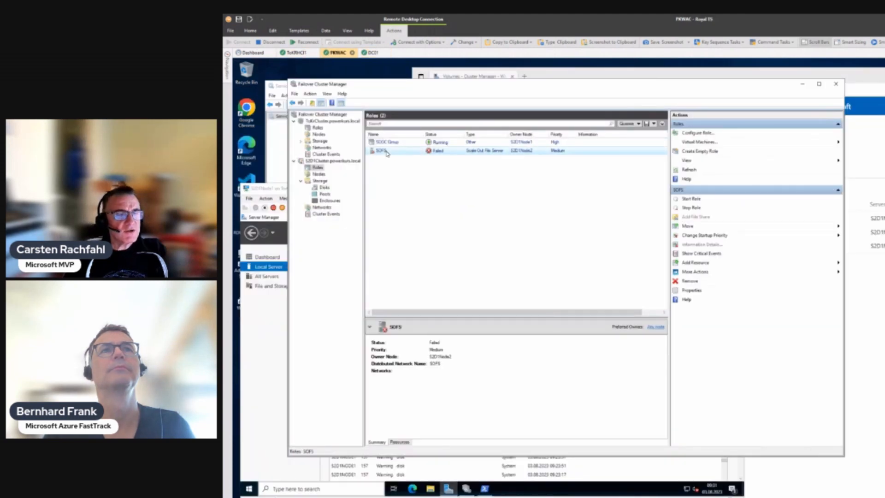
pyautogui.rightClick(388, 153)
pyautogui.click(369, 156)
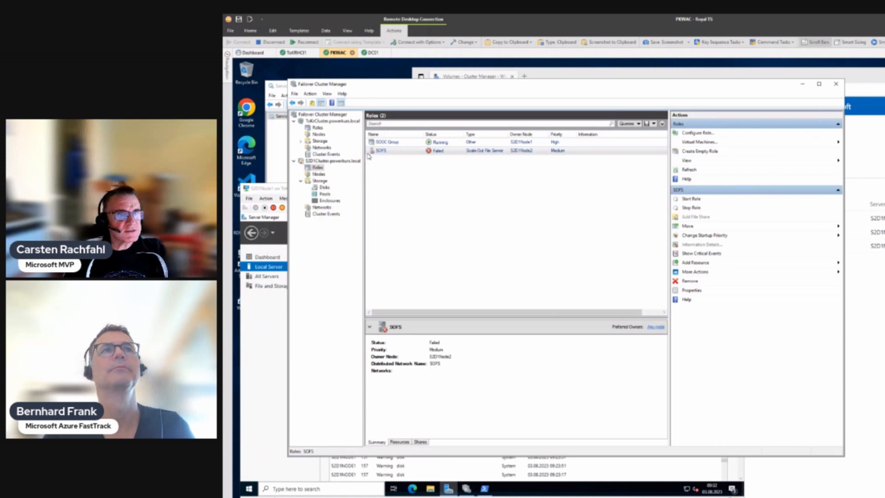
pyautogui.click(440, 154)
pyautogui.click(372, 53)
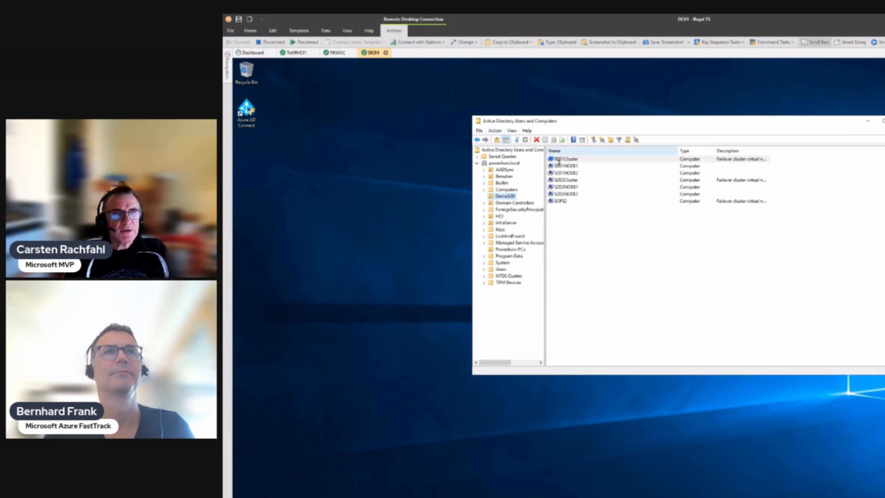
# Step: Refresh DemoS2D's computer list, select the new SOFS object, and return to the PKWAC session
pyautogui.click(555, 139)
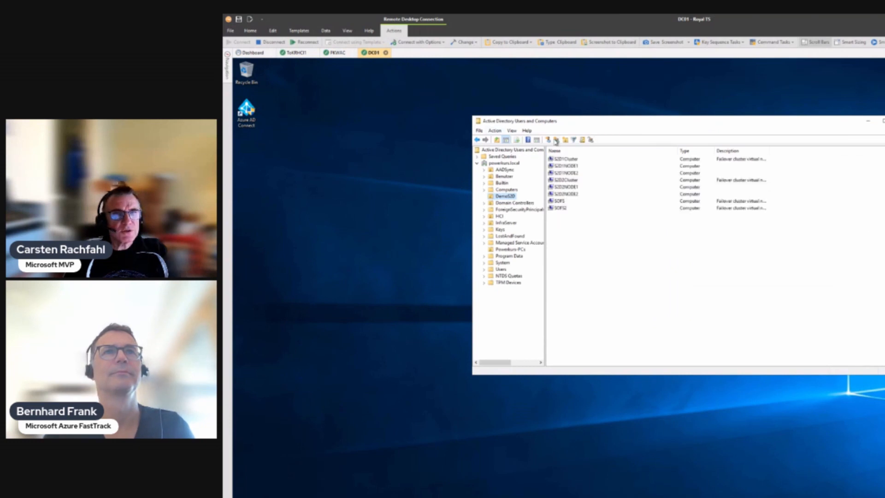
pyautogui.click(559, 201)
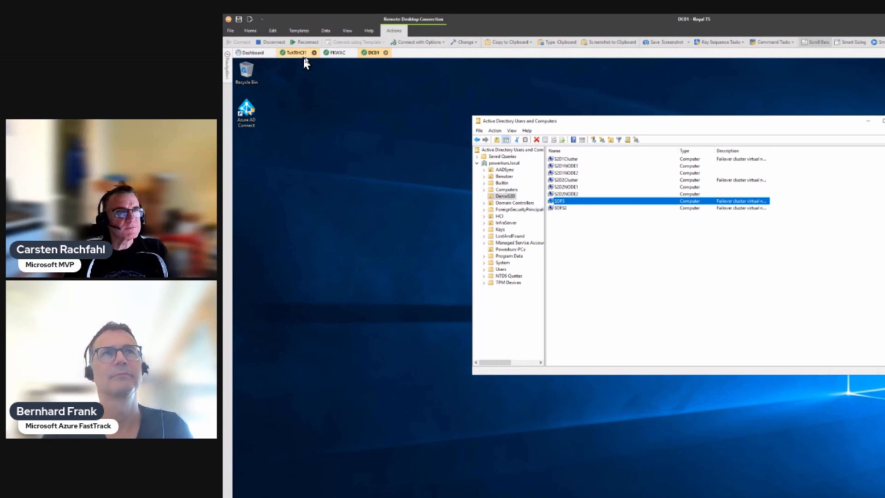
pyautogui.click(338, 53)
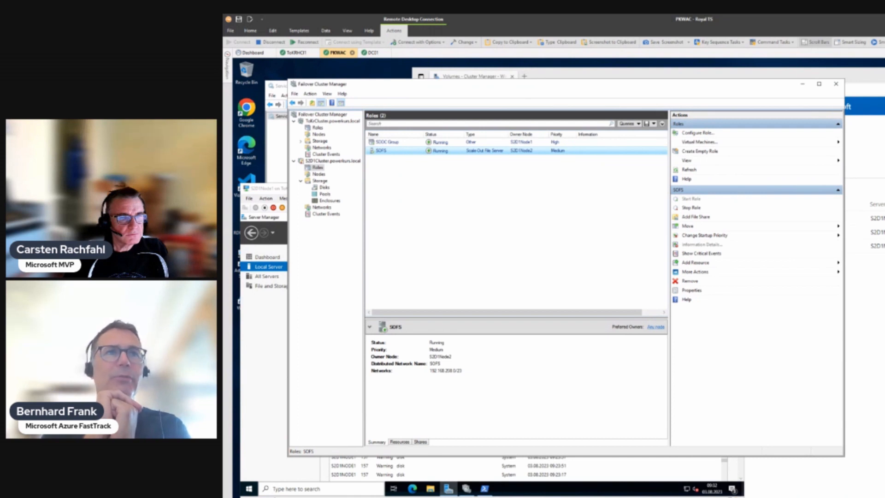
pyautogui.rightClick(242, 497)
# Step: Launch an elevated PowerShell console and shrink and reposition its window
pyautogui.click(261, 430)
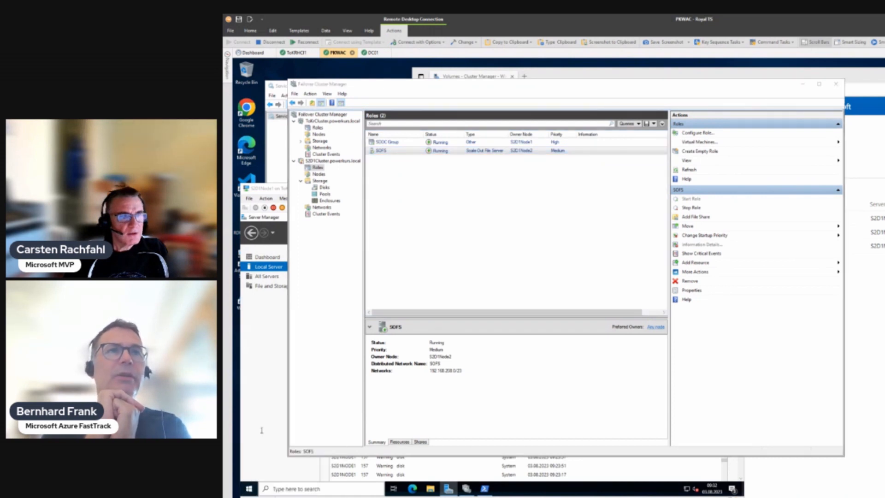
pyautogui.click(686, 345)
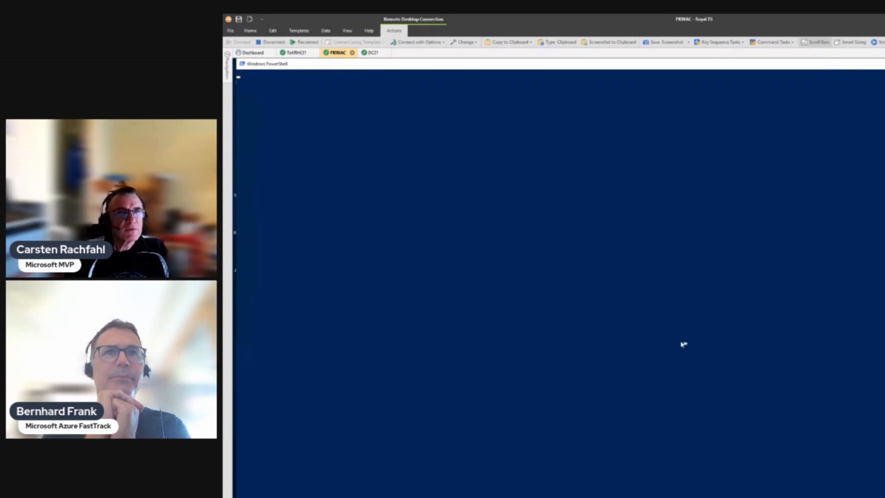
pyautogui.doubleClick(419, 65)
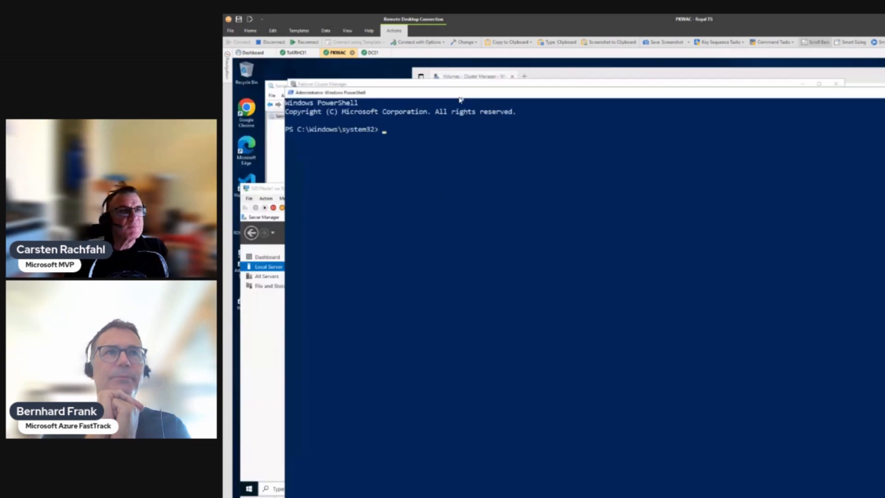
pyautogui.moveTo(286, 87); pyautogui.dragTo(594, 232)
pyautogui.moveTo(512, 221); pyautogui.dragTo(406, 210)
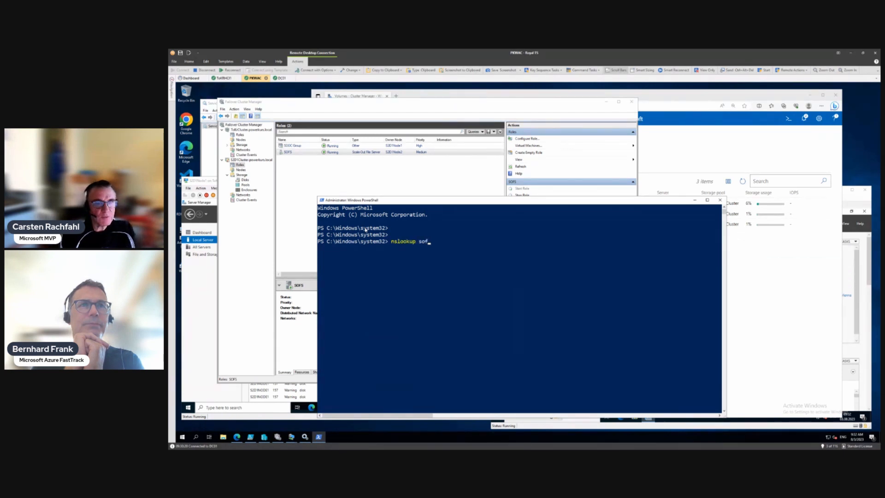
# Step: Run nslookup sofs, returning 192.168.209.111 and 192.168.209.112, and begin nslookup s2d1node1
pyautogui.write('s.powerku')
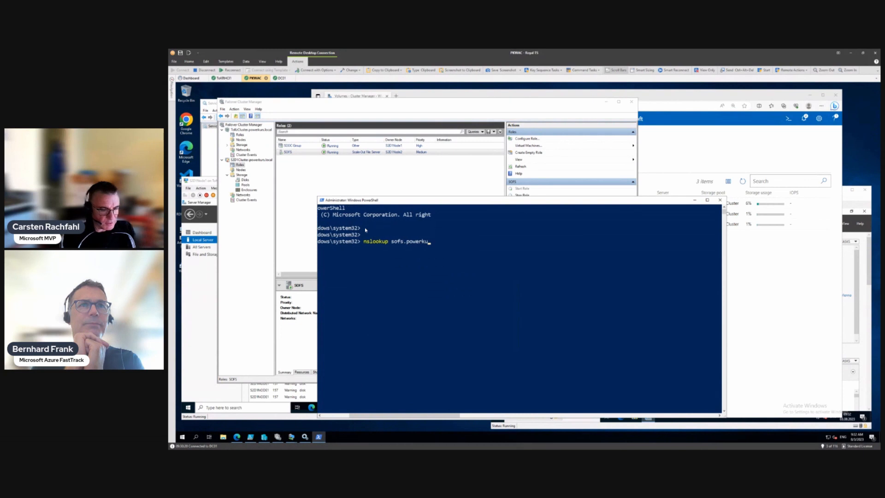
pyautogui.press('BackSpace')
pyautogui.press('BackSpace')
pyautogui.press('BackSpace')
pyautogui.press('BackSpace')
pyautogui.press('BackSpace')
pyautogui.press('BackSpace')
pyautogui.press('BackSpace')
pyautogui.press('BackSpace')
pyautogui.press('Return')
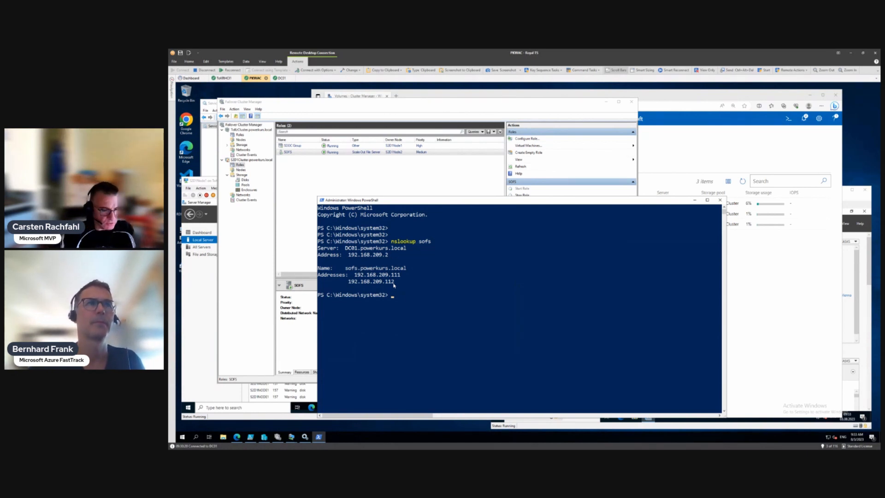
pyautogui.write('ookup s2')
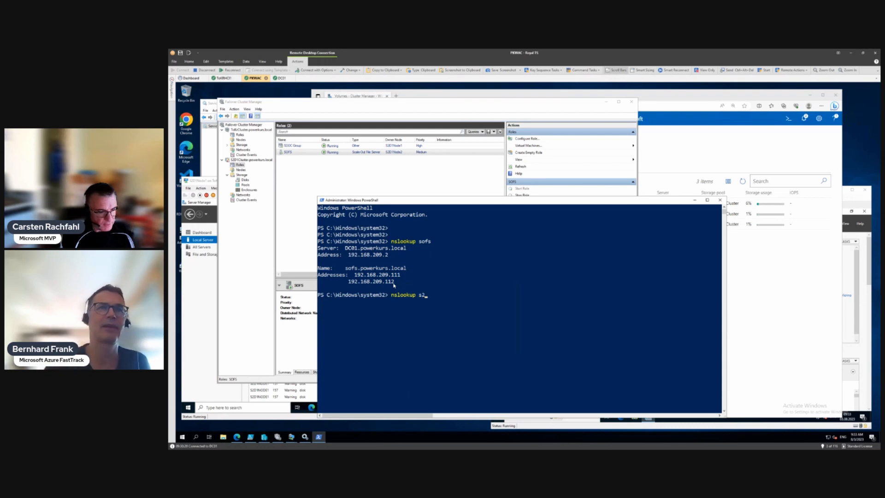
pyautogui.write('d1node1')
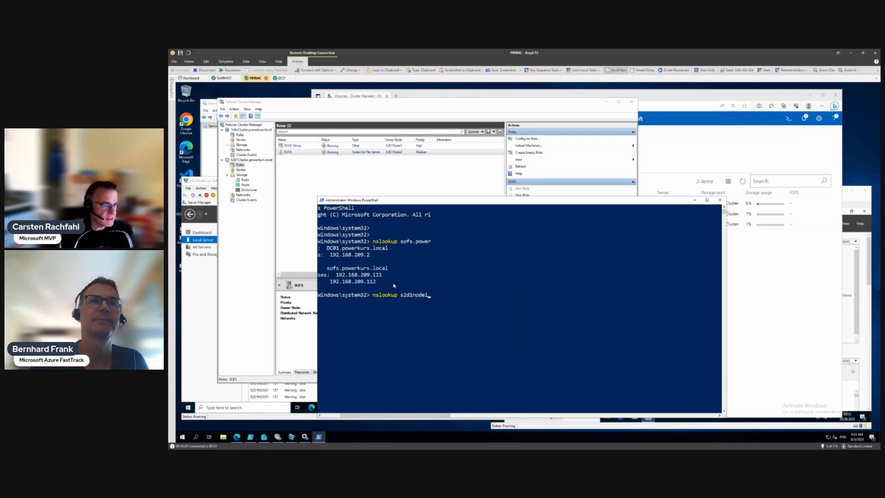
# Step: Look up s2d1node1 (192.168.209.111) and s2d1node2 (192.168.209.112)
pyautogui.press('Return')
pyautogui.press('Up')
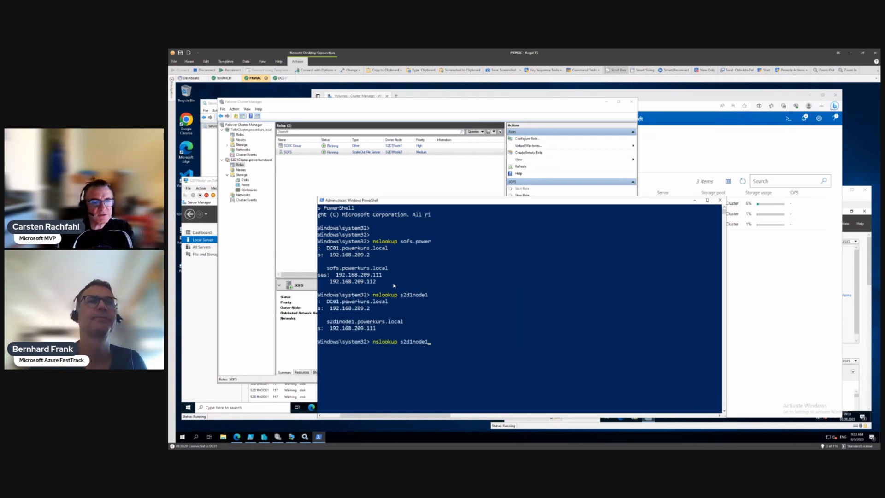
pyautogui.press('BackSpace')
pyautogui.write('2')
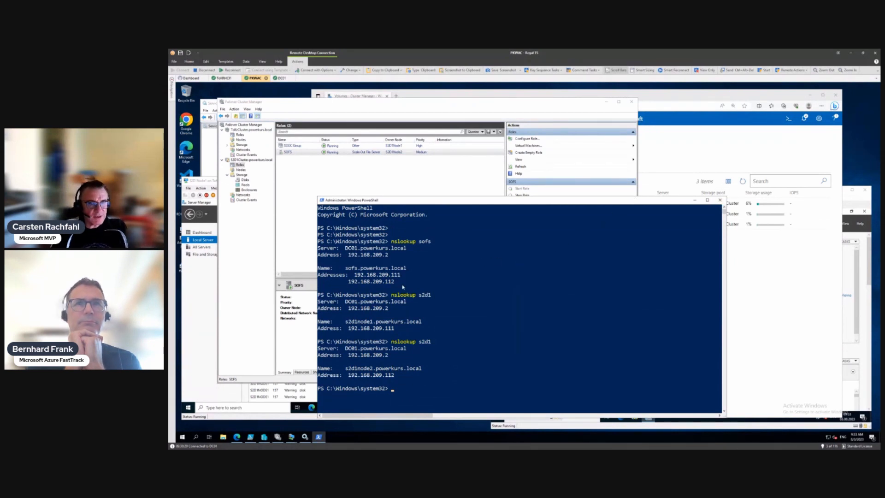
# Step: Rerun nslookup sofs twice to see the address order alternate
pyautogui.press('Up')
pyautogui.press('Up')
pyautogui.press('Up')
pyautogui.press('Return')
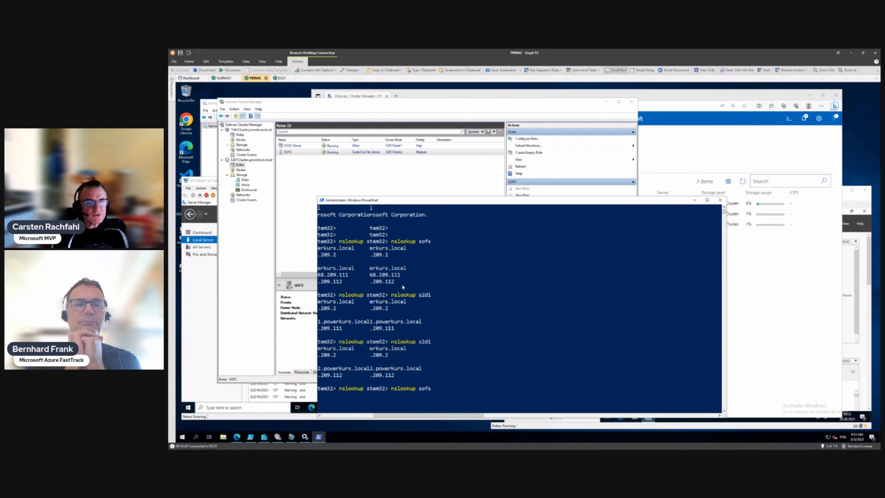
pyautogui.press('Up')
pyautogui.press('Return')
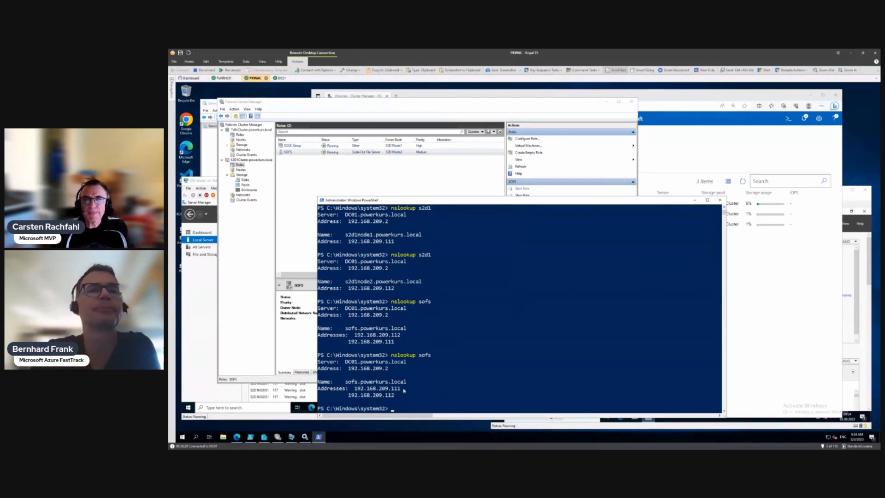
# Step: Close PowerShell and view SOFS's shares: only ClusterStorage$ at C:\ClusterStorage
pyautogui.click(720, 200)
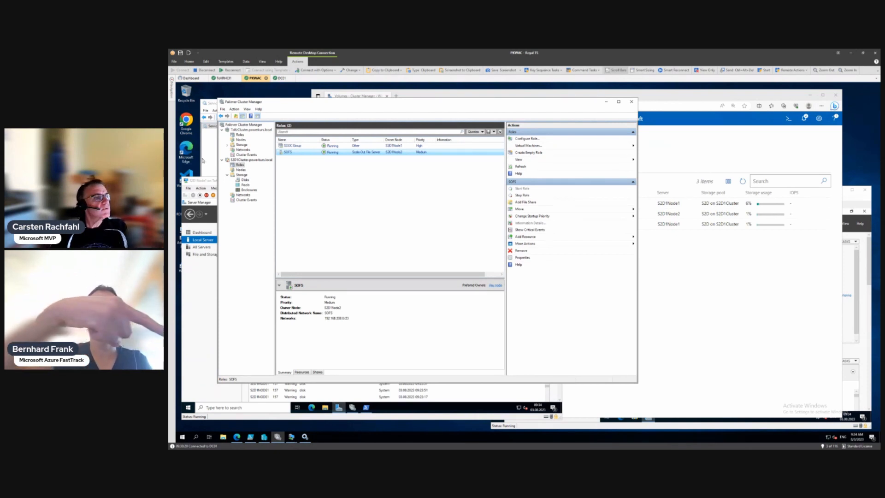
pyautogui.click(317, 372)
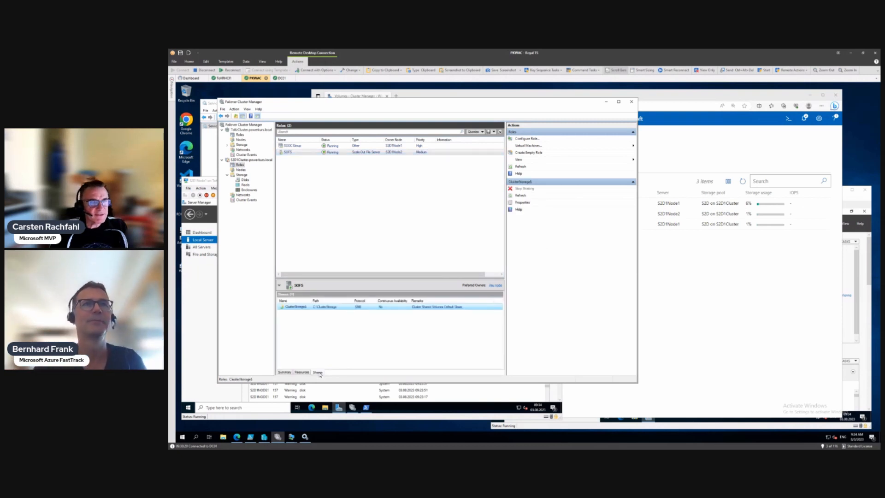
pyautogui.moveTo(310, 301); pyautogui.dragTo(311, 300)
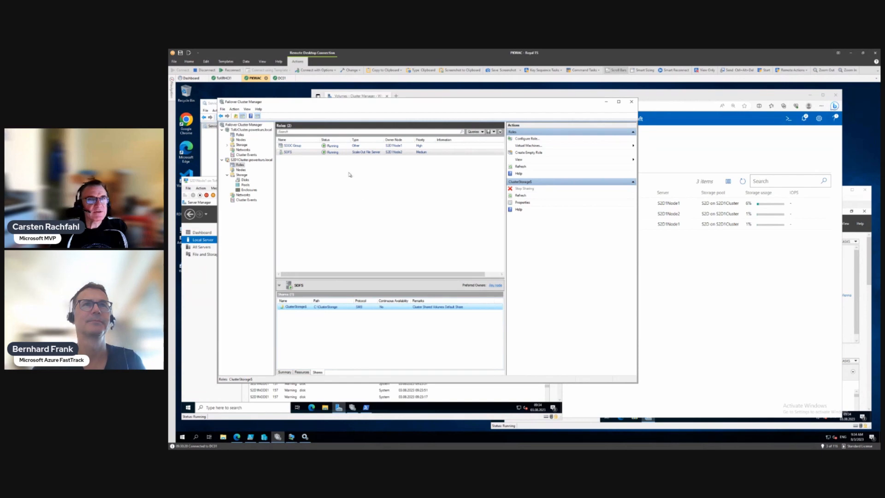
pyautogui.click(340, 153)
pyautogui.rightClick(340, 153)
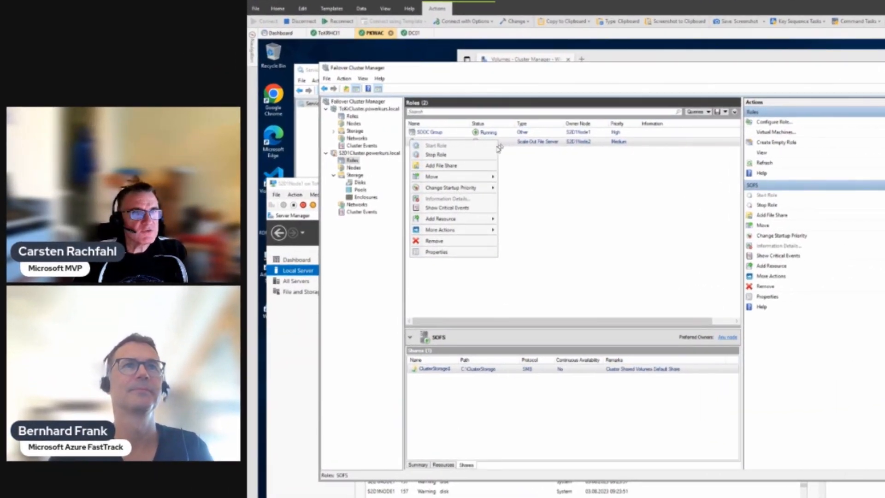
# Step: Begin a new file share on SOFS with the SMB Share - Applications profile
pyautogui.click(451, 166)
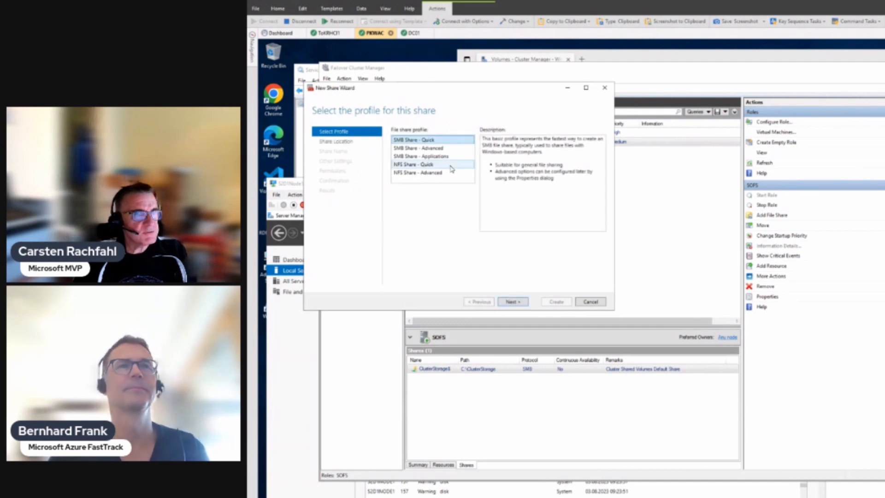
pyautogui.moveTo(440, 91); pyautogui.dragTo(631, 236)
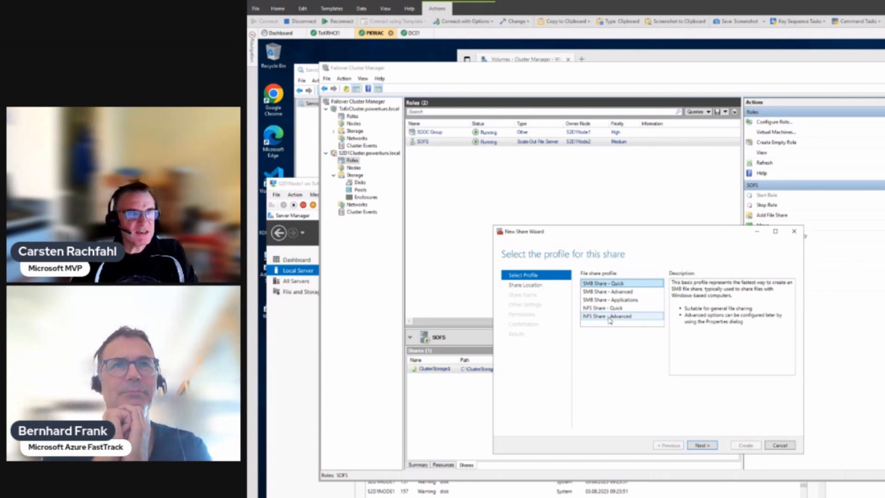
pyautogui.click(608, 292)
pyautogui.click(607, 300)
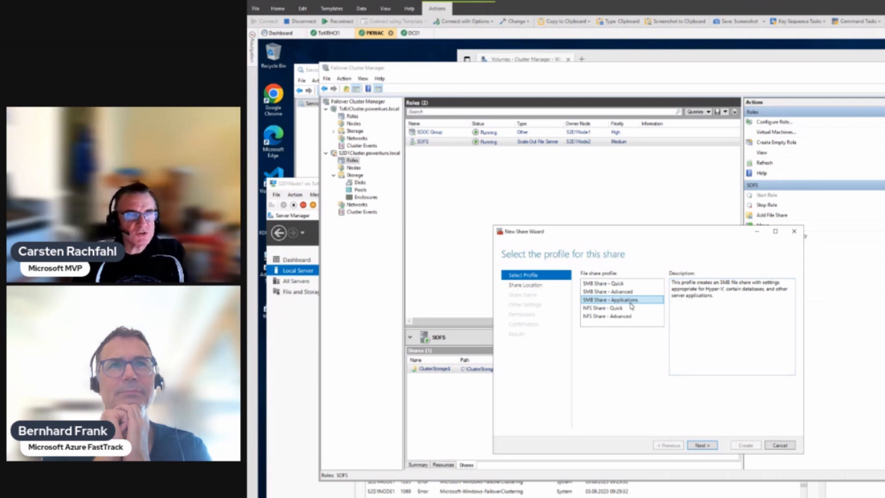
pyautogui.click(701, 446)
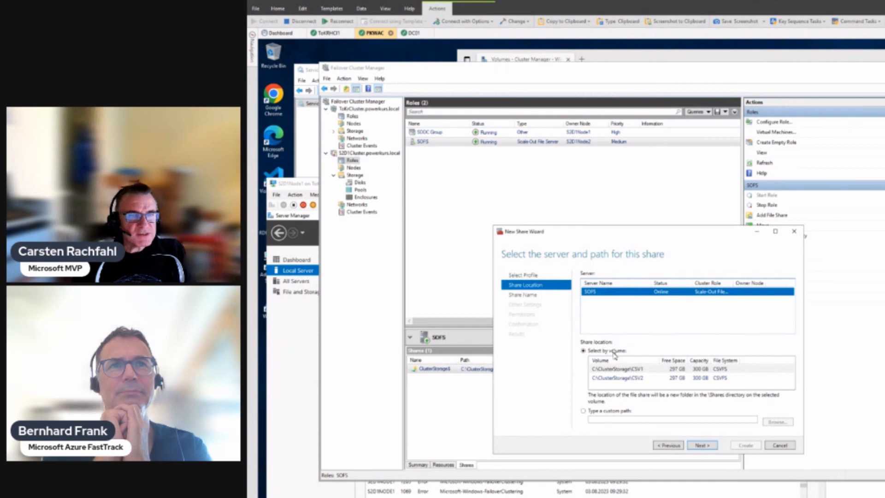
# Step: Place the new share on the C:\ClusterStorage\CSV1 volume
pyautogui.click(614, 369)
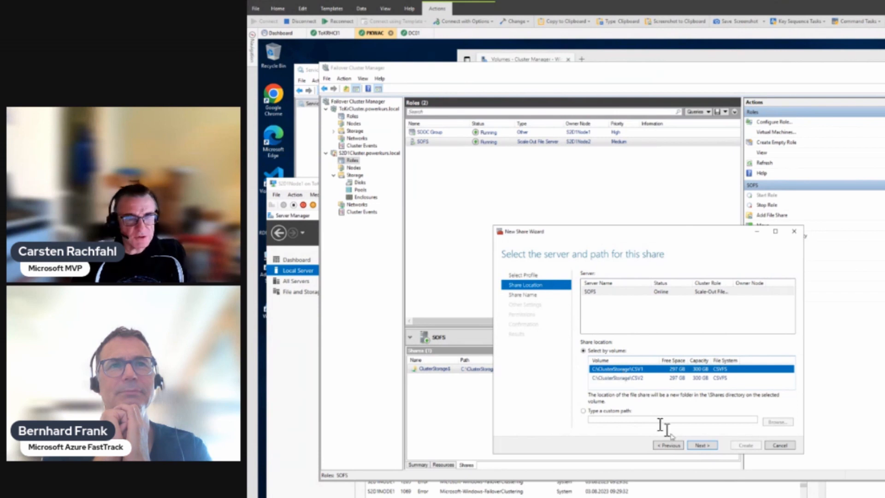
pyautogui.click(702, 445)
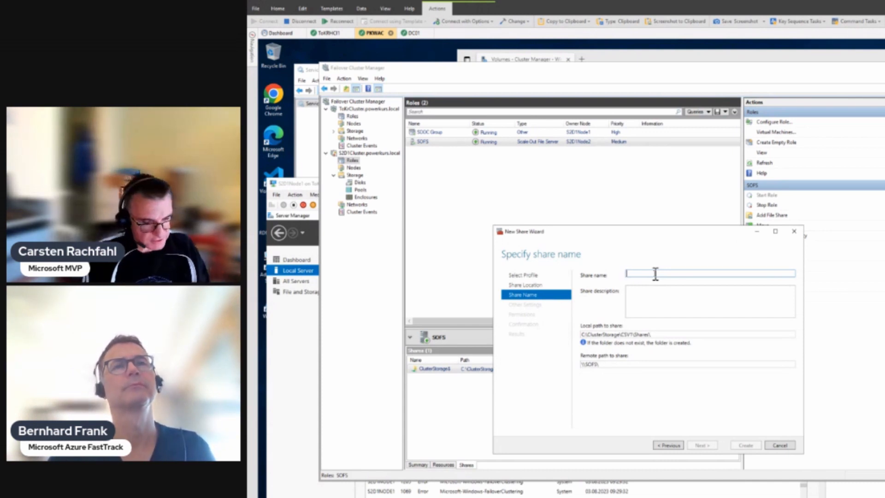
# Step: Name the share Profile1, review its local path under CSV1, and continue
pyautogui.write('Pr')
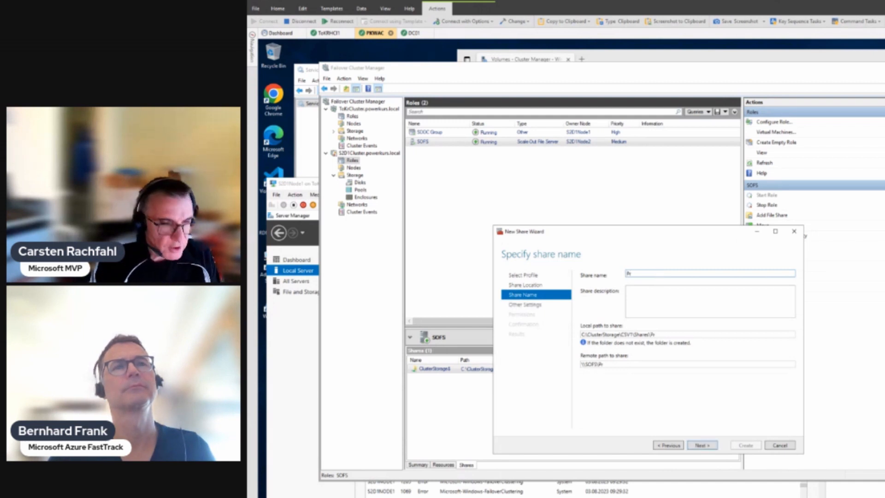
pyautogui.write('ofil')
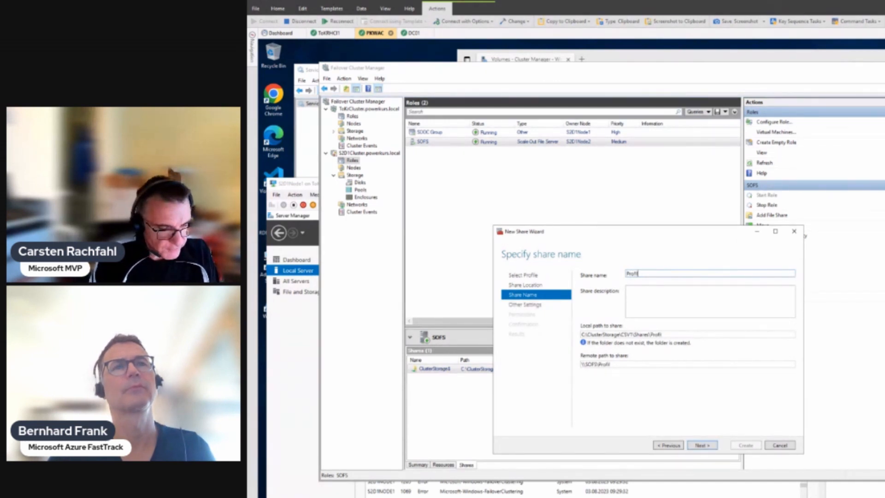
pyautogui.write('e12')
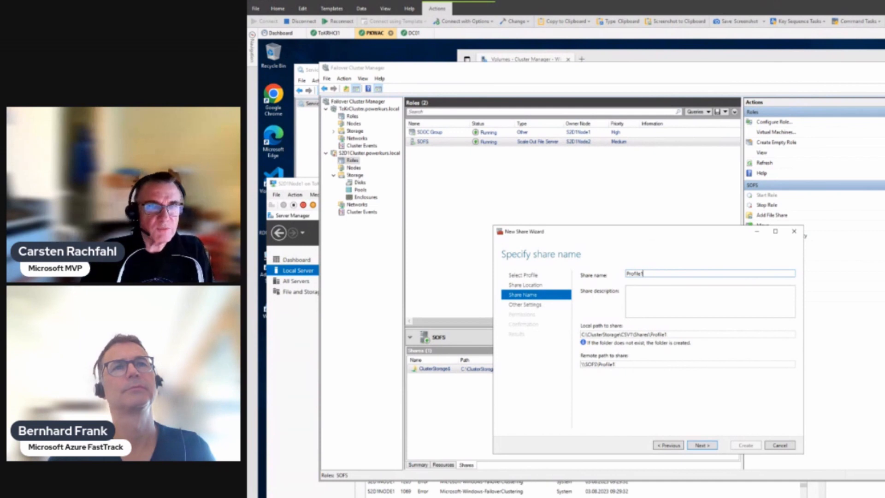
pyautogui.tripleClick(635, 334)
pyautogui.moveTo(635, 334); pyautogui.dragTo(643, 334)
pyautogui.click(644, 335)
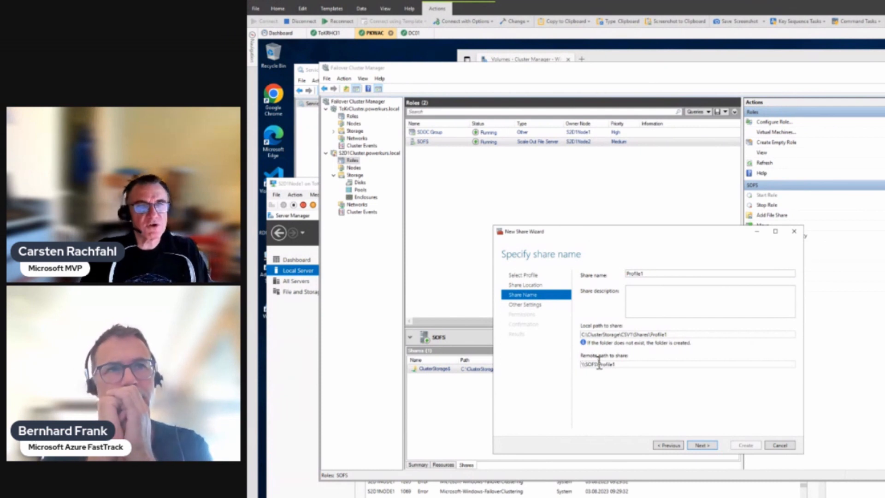
pyautogui.click(698, 445)
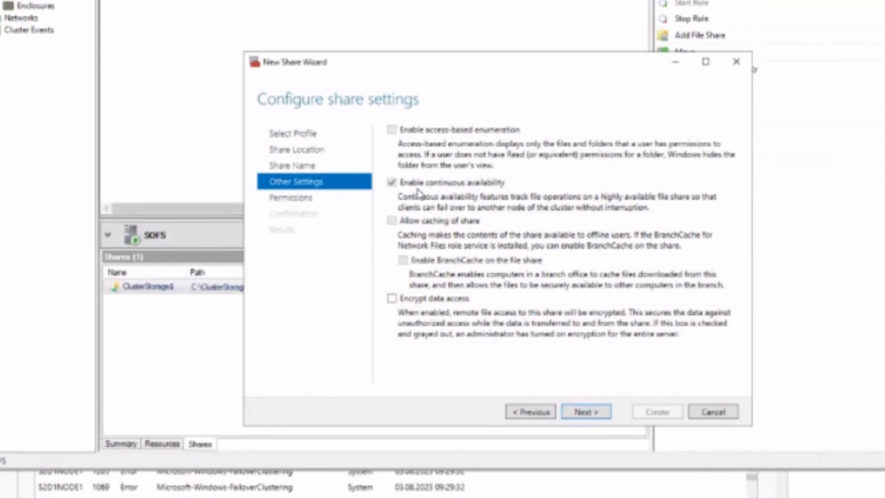
# Step: Keep continuous availability enabled and advance to the permissions step
pyautogui.click(591, 415)
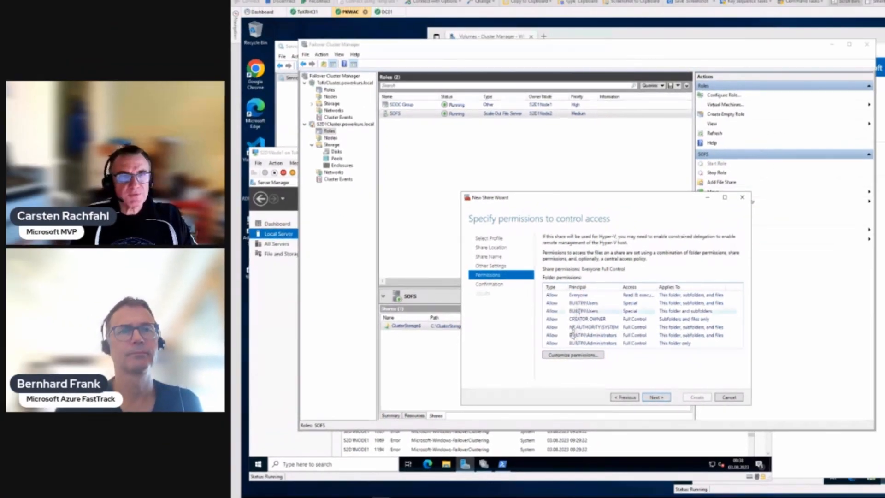
# Step: Disable inheritance on Profile1's folder, remove the Everyone and Users entries, and apply
pyautogui.click(576, 355)
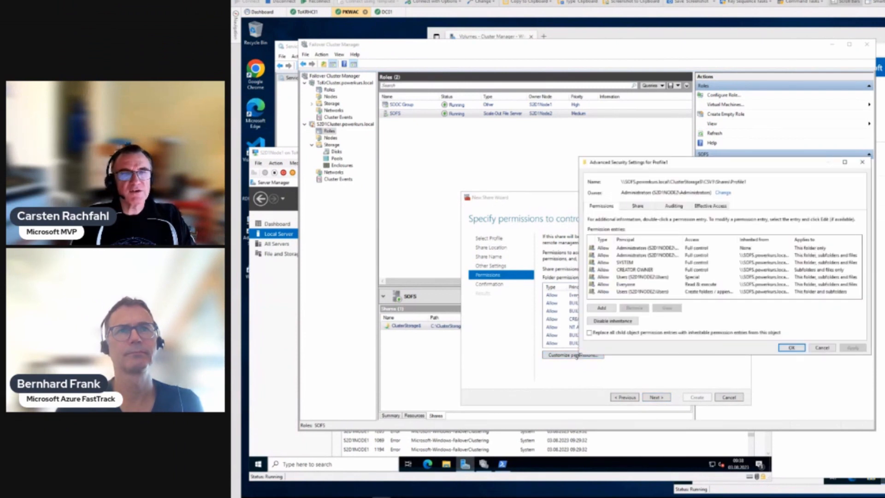
pyautogui.click(600, 322)
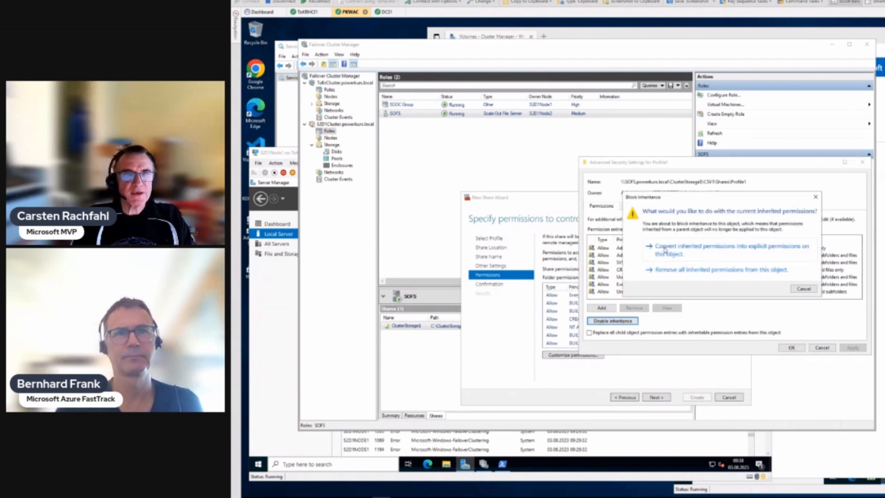
pyautogui.click(665, 251)
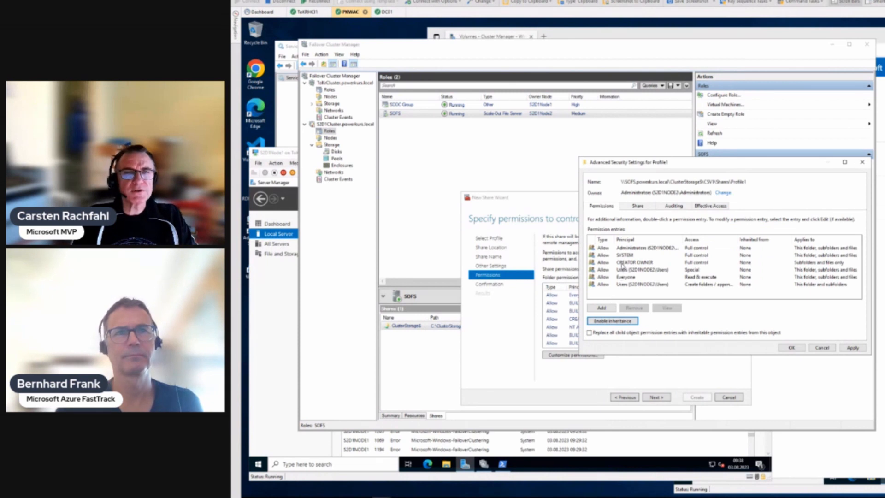
pyautogui.click(618, 278)
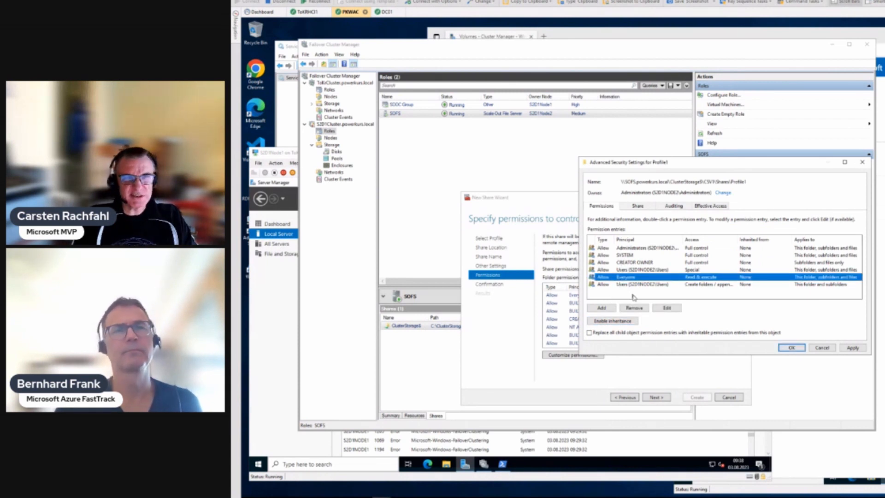
pyautogui.click(635, 308)
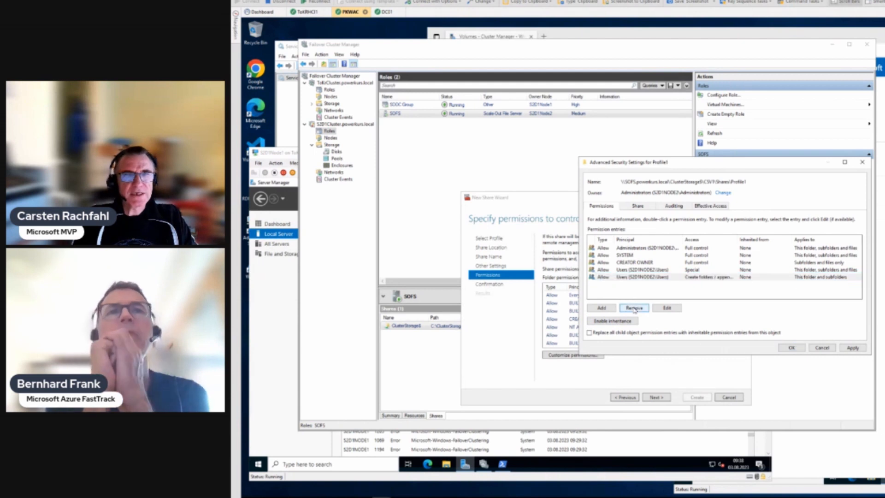
pyautogui.click(625, 270)
pyautogui.click(632, 308)
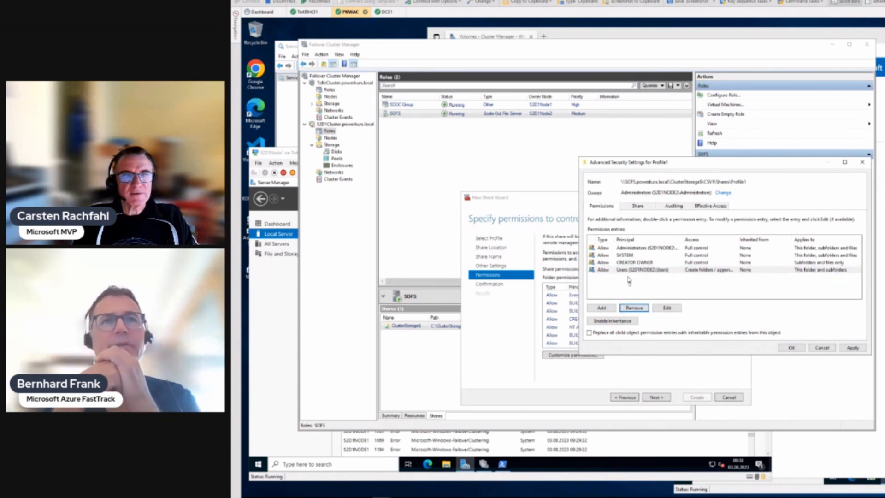
pyautogui.click(632, 308)
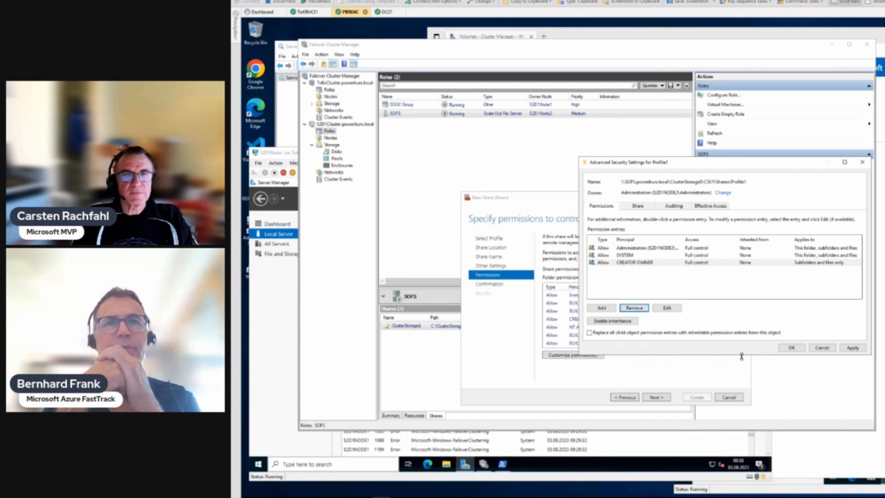
pyautogui.click(852, 348)
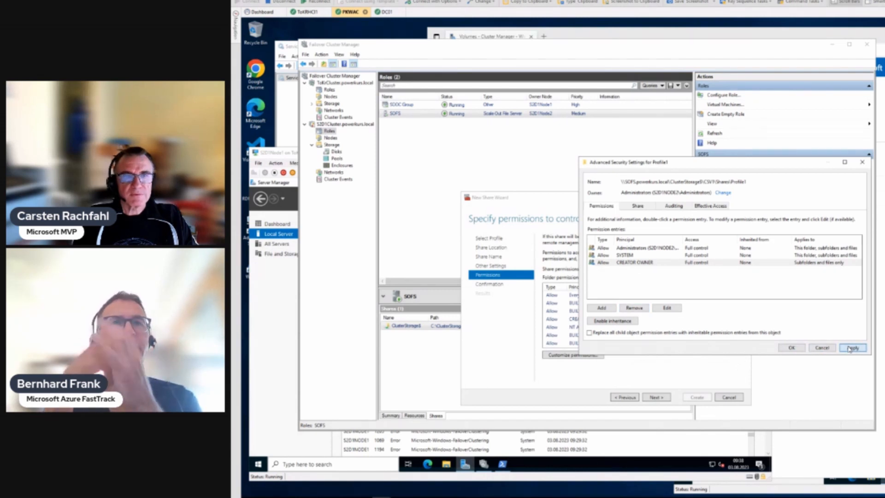
pyautogui.click(791, 347)
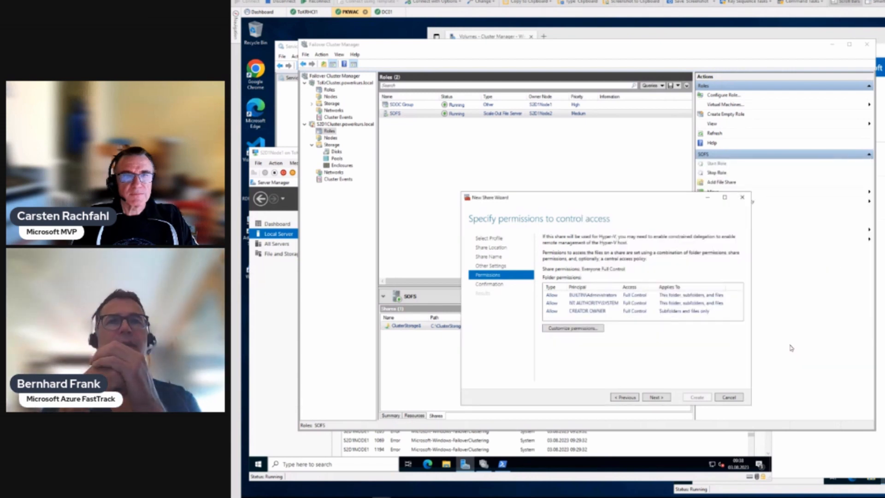
# Step: Confirm the settings and create the Profile1 share
pyautogui.click(657, 398)
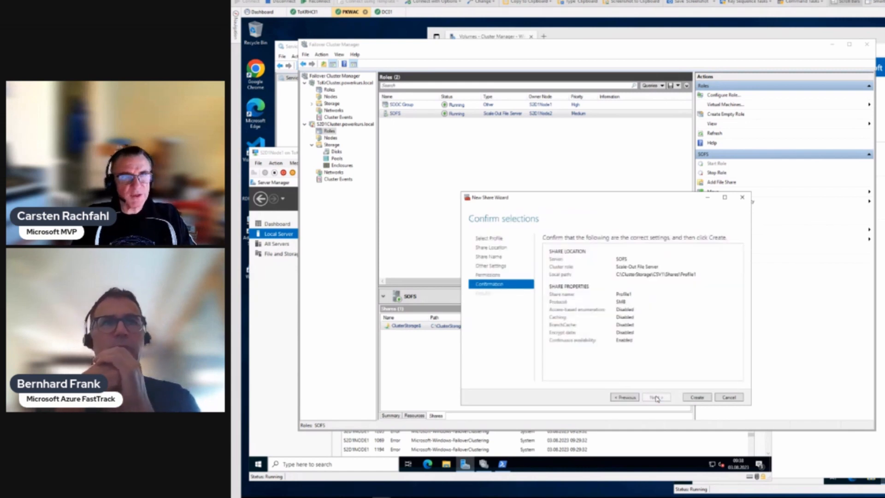
pyautogui.click(696, 397)
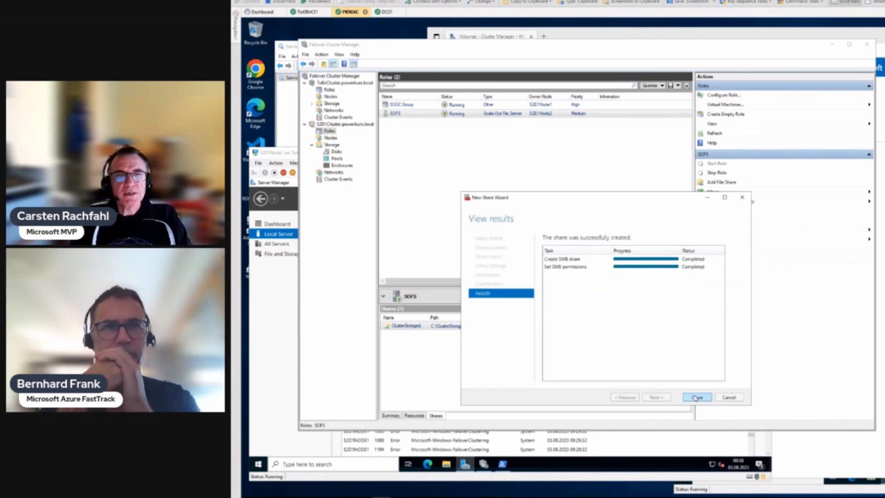
pyautogui.click(695, 397)
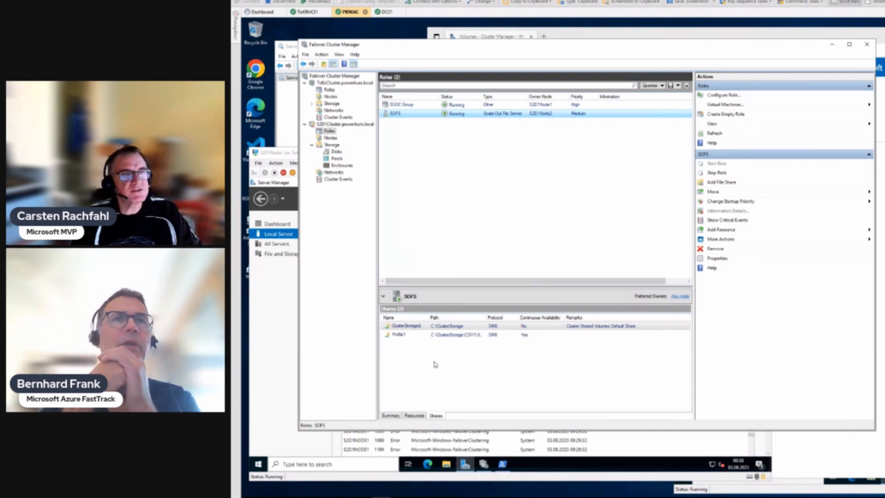
# Step: Start another Add File Share on SOFS, then cancel that wizard
pyautogui.rightClick(405, 114)
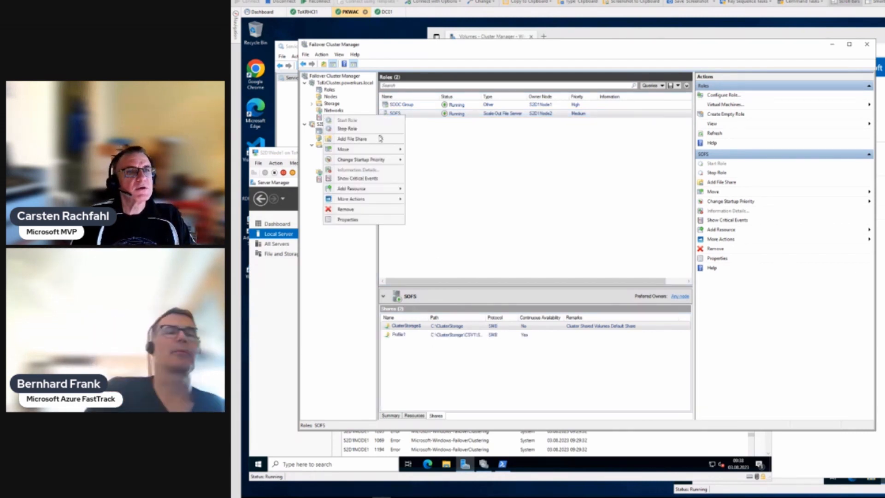
pyautogui.click(365, 138)
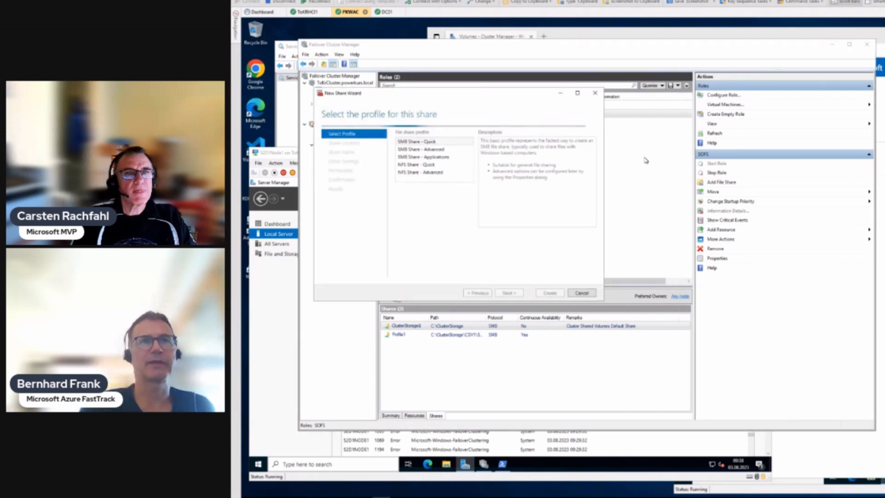
pyautogui.click(595, 93)
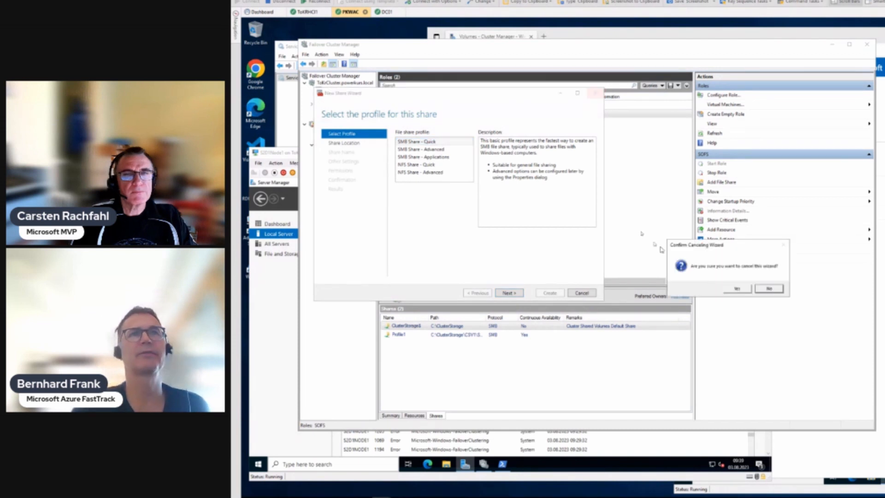
pyautogui.click(737, 289)
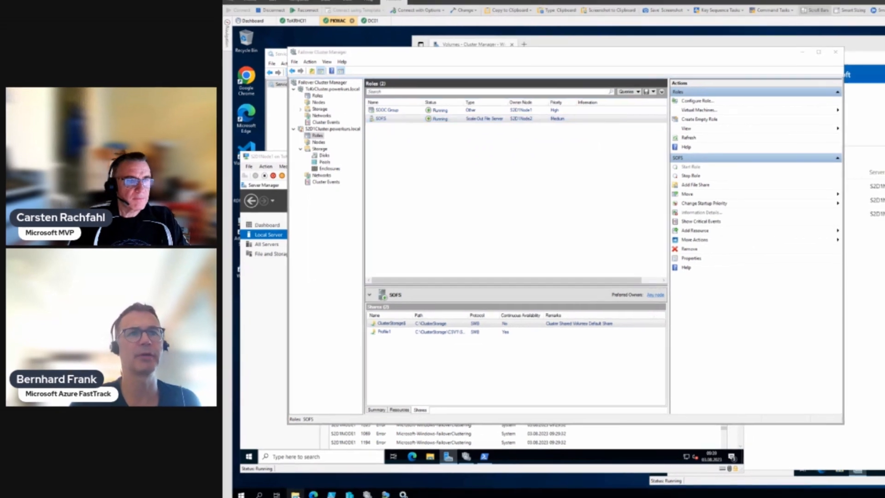
# Step: Open a File Explorer window at the \\sofs\Profile1 share
pyautogui.rightClick(298, 491)
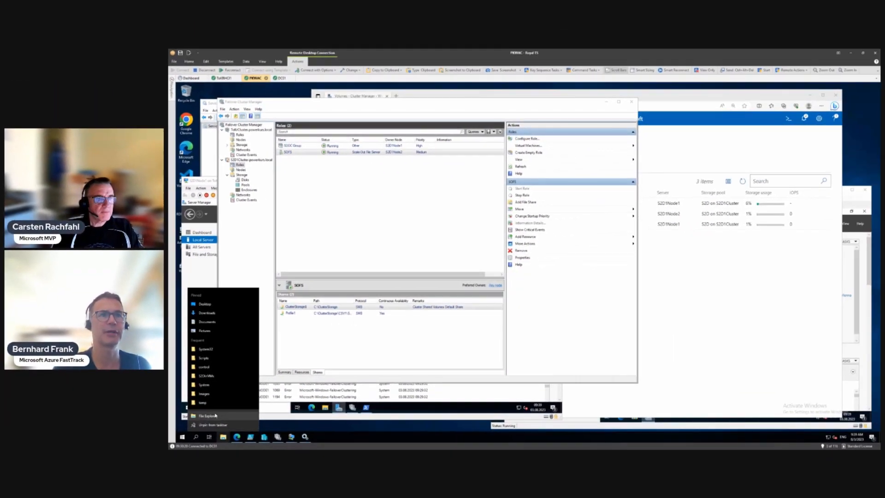
pyautogui.click(214, 419)
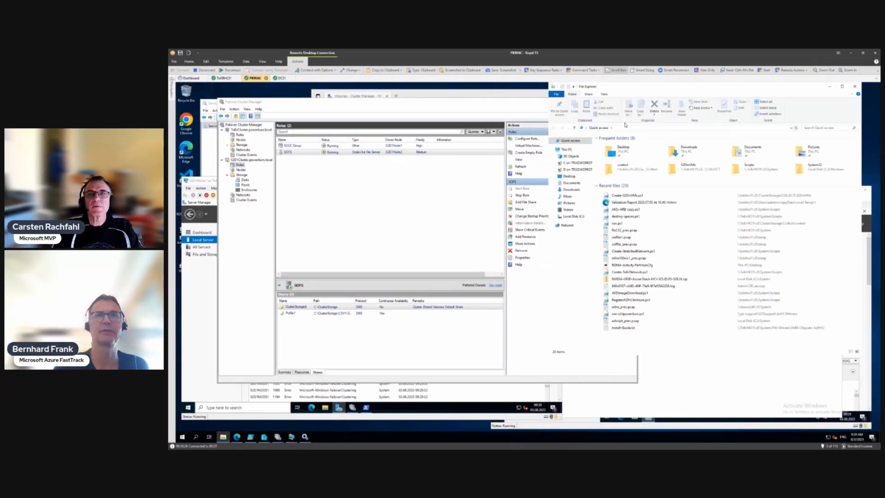
pyautogui.click(626, 128)
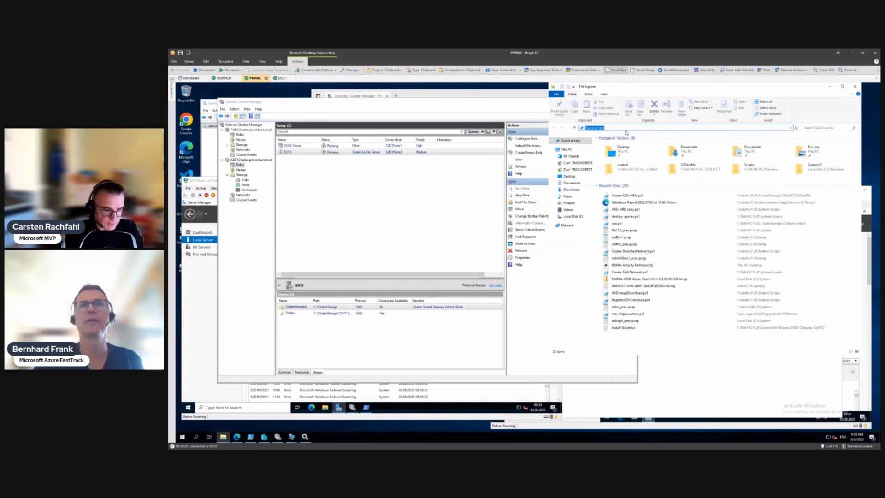
pyautogui.write('\\\\sofs\\')
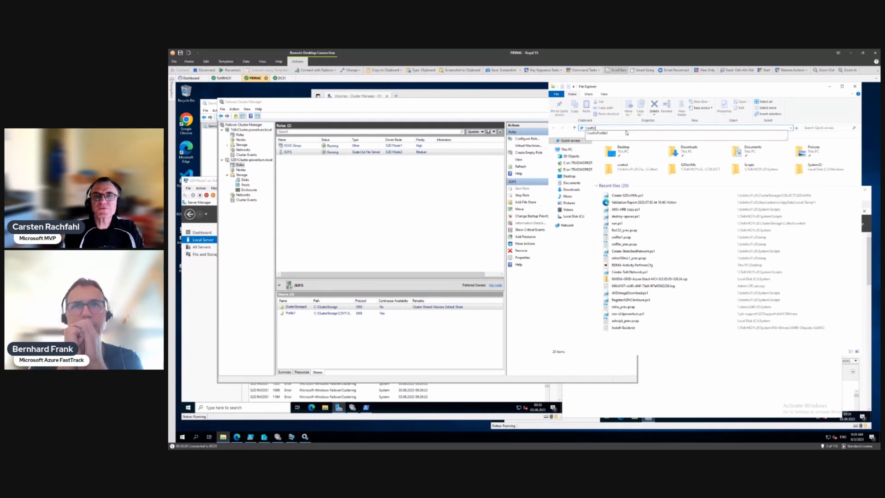
pyautogui.press('Down')
pyautogui.press('Down')
pyautogui.press('Down')
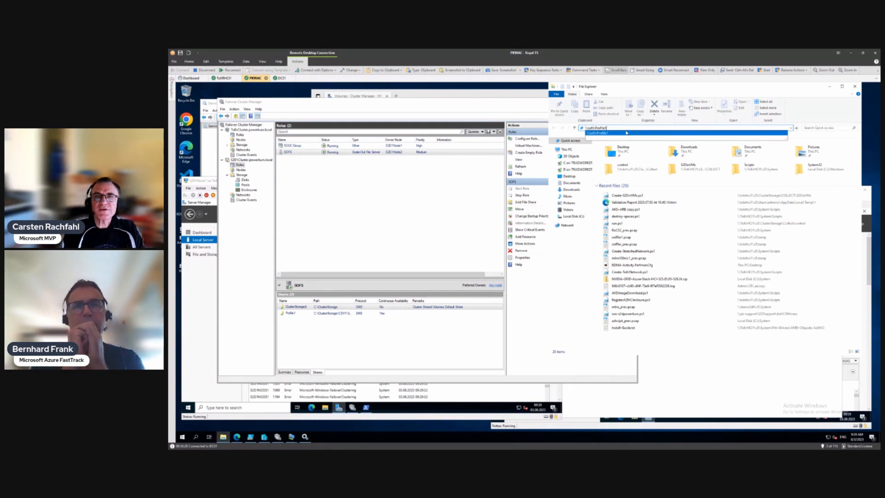
pyautogui.press('Return')
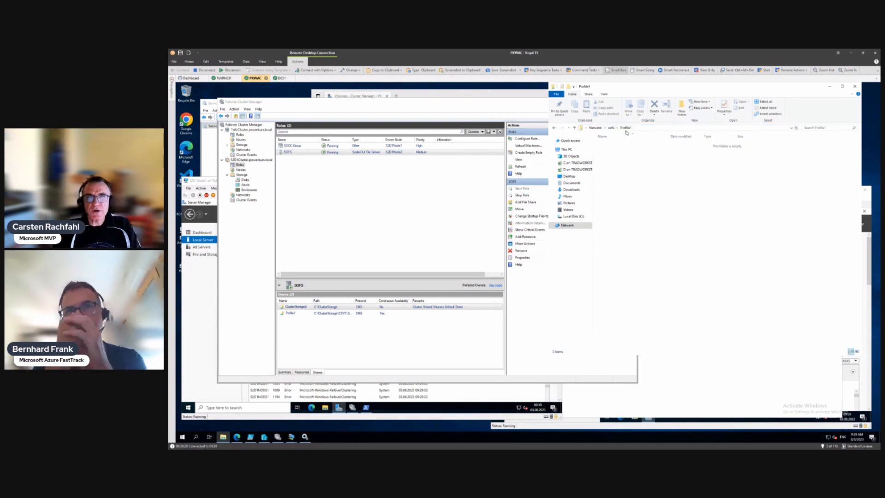
# Step: Create a folder named Test in Profile1 and open it
pyautogui.rightClick(660, 181)
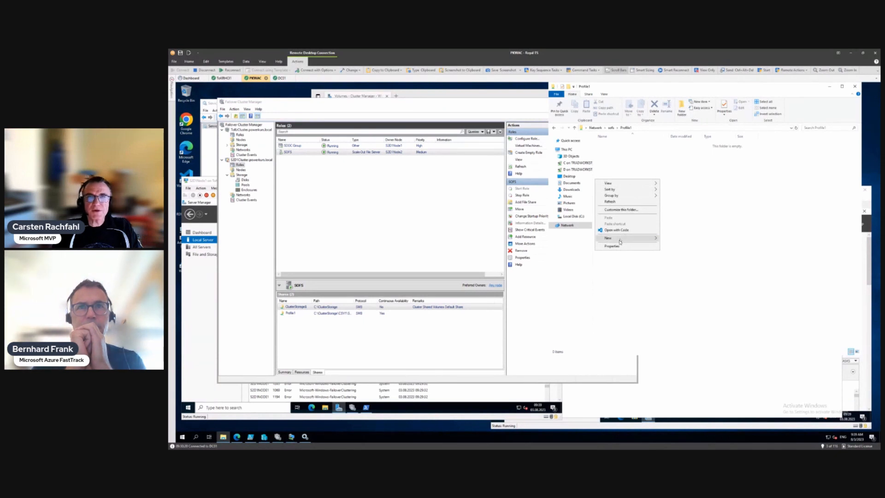
pyautogui.moveTo(620, 242)
pyautogui.click(671, 239)
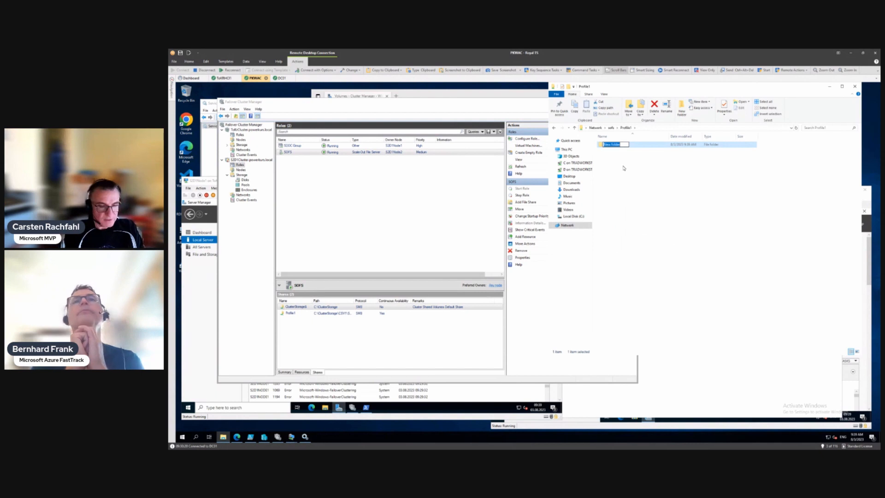
pyautogui.write('Test')
pyautogui.press('Return')
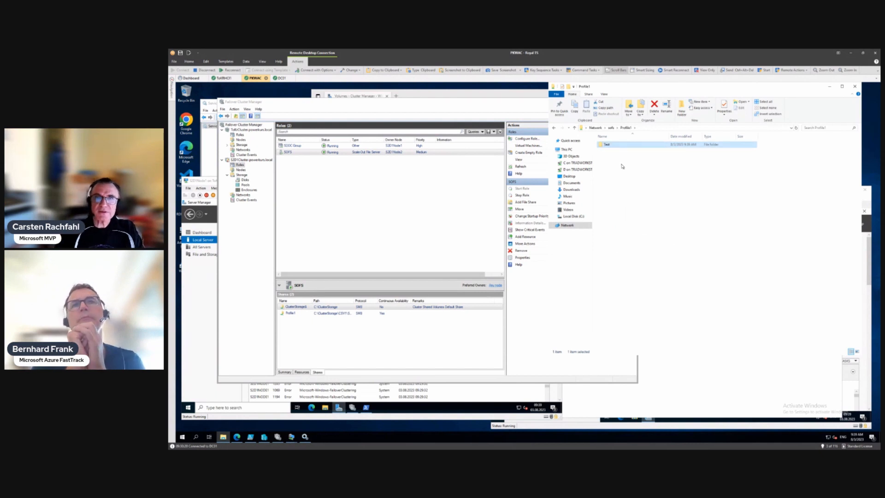
pyautogui.doubleClick(606, 146)
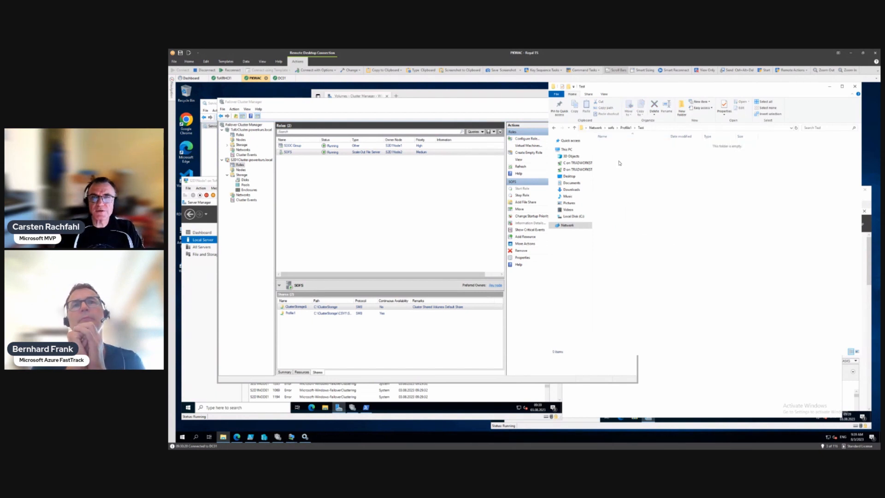
# Step: Create a text document named Test inside the Test folder and open it
pyautogui.rightClick(618, 162)
pyautogui.moveTo(598, 226)
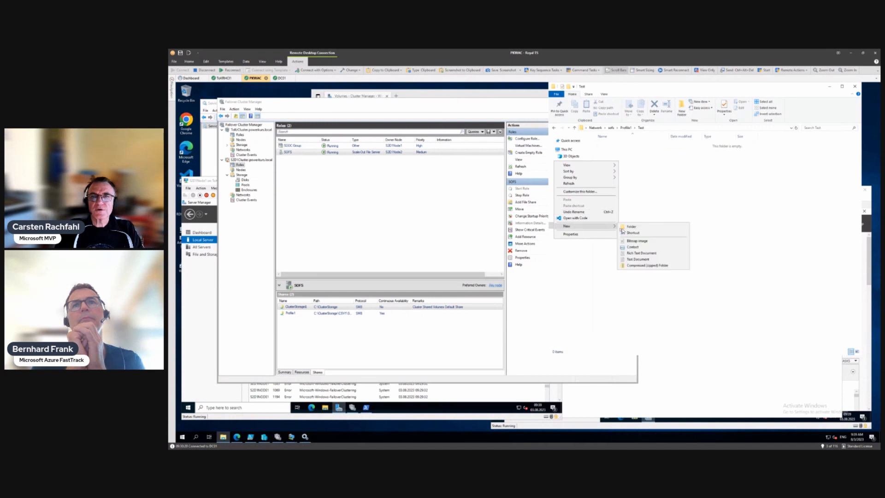
pyautogui.click(643, 256)
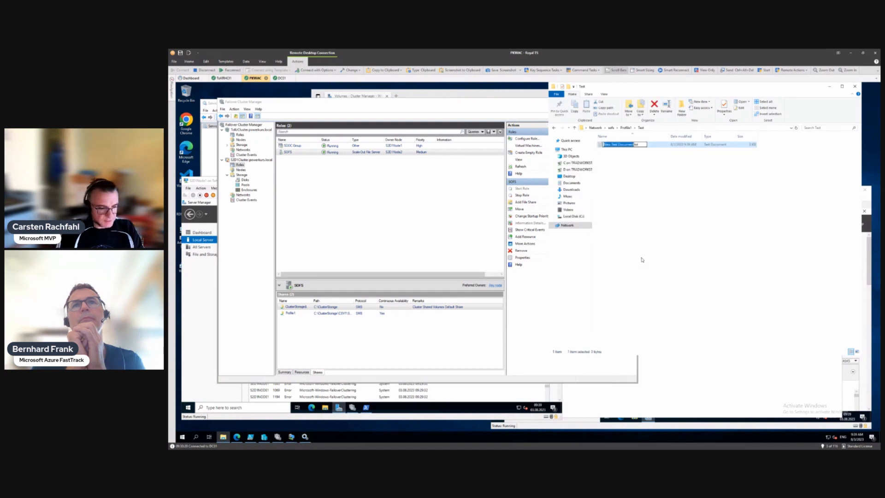
pyautogui.write('Test')
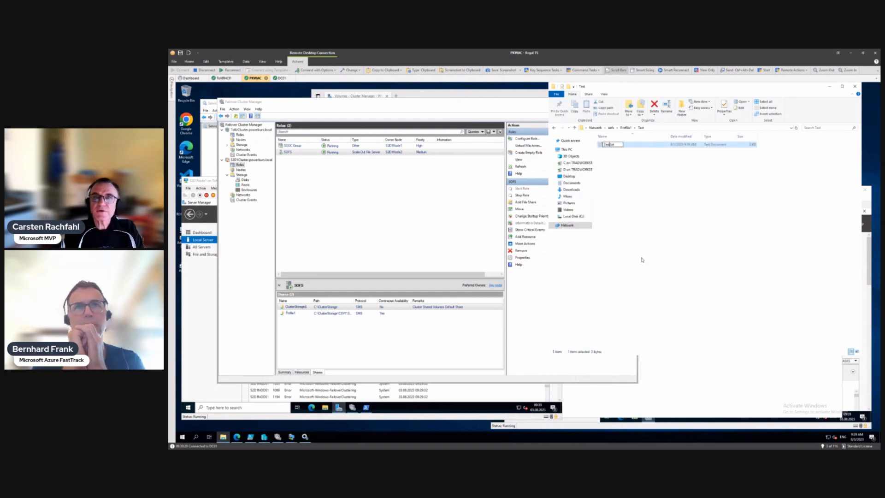
pyautogui.press('Return')
pyautogui.press('Return')
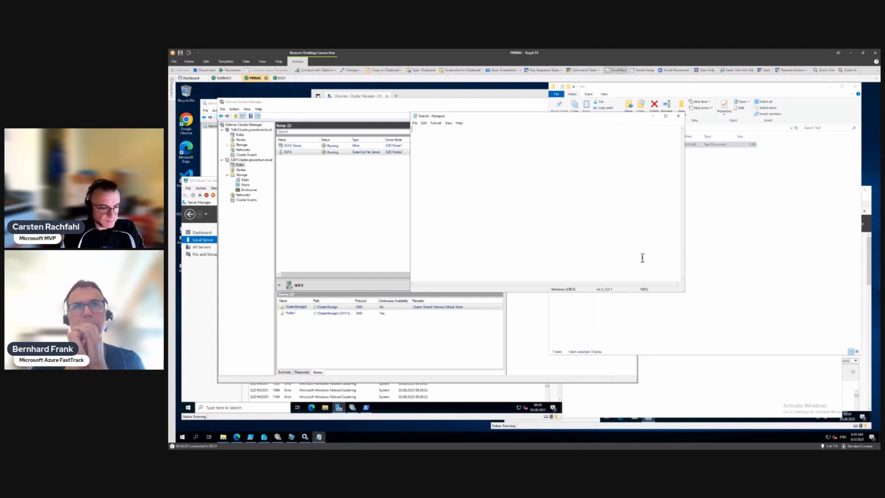
# Step: Write 'This is our test' in Test.txt, save it, and close Notepad
pyautogui.write('This is o')
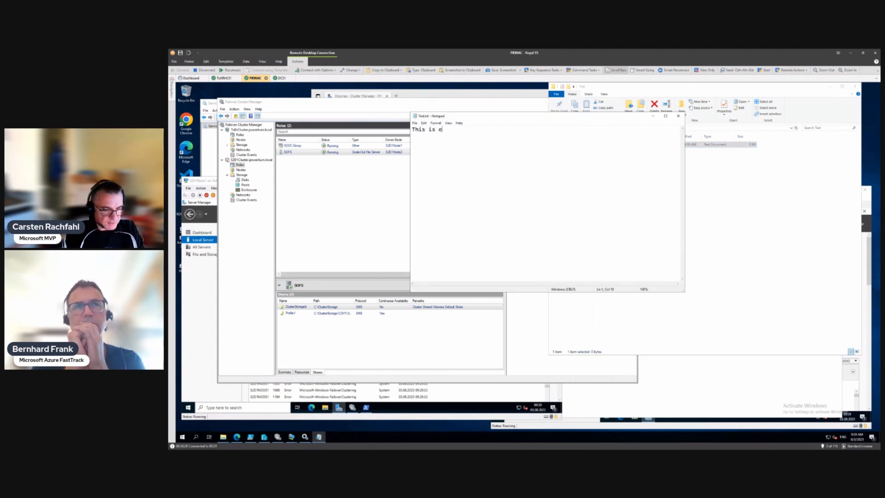
pyautogui.write('ur test')
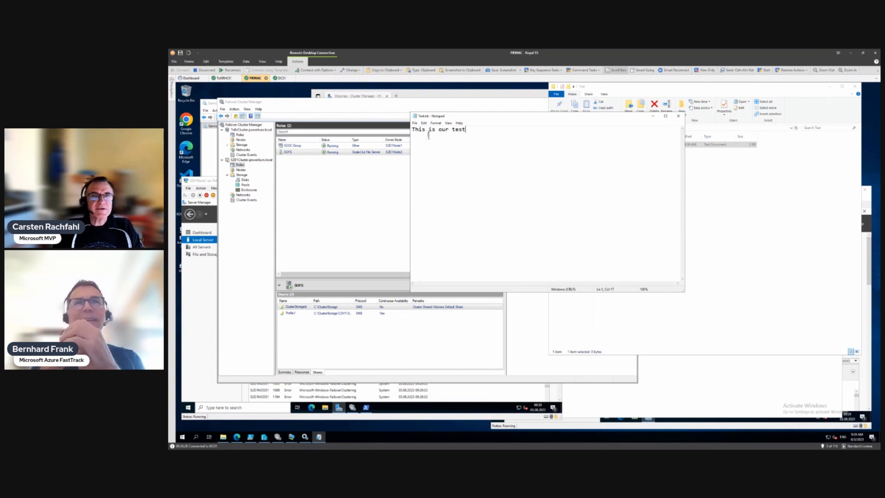
pyautogui.click(414, 123)
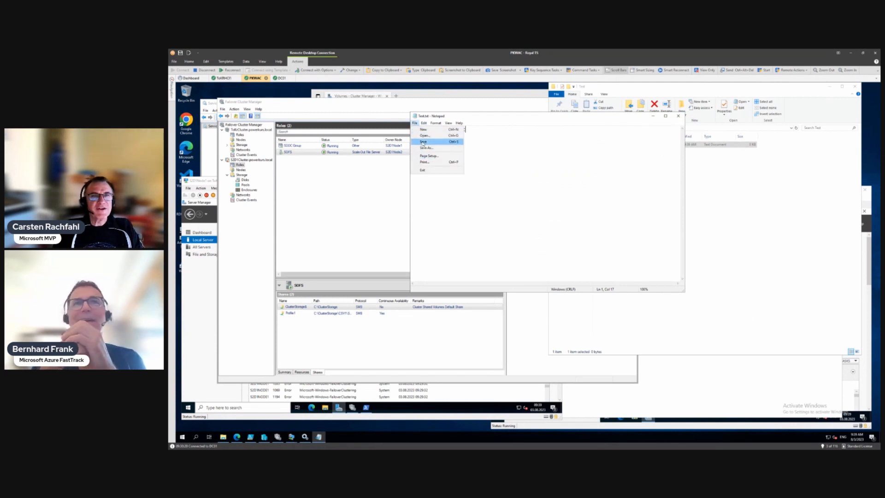
pyautogui.click(424, 142)
pyautogui.click(678, 117)
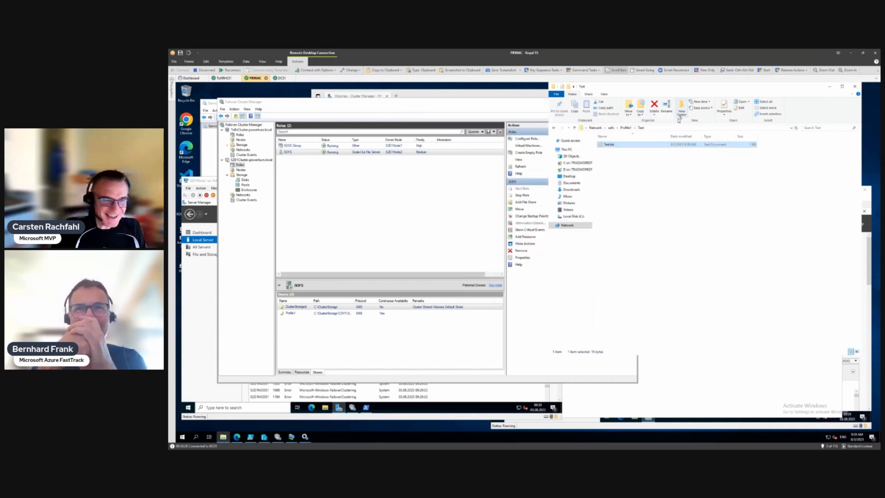
# Step: Copy the sysprep VHDX from the Images folder into \\sofs\Profile1\Test
pyautogui.rightClick(224, 437)
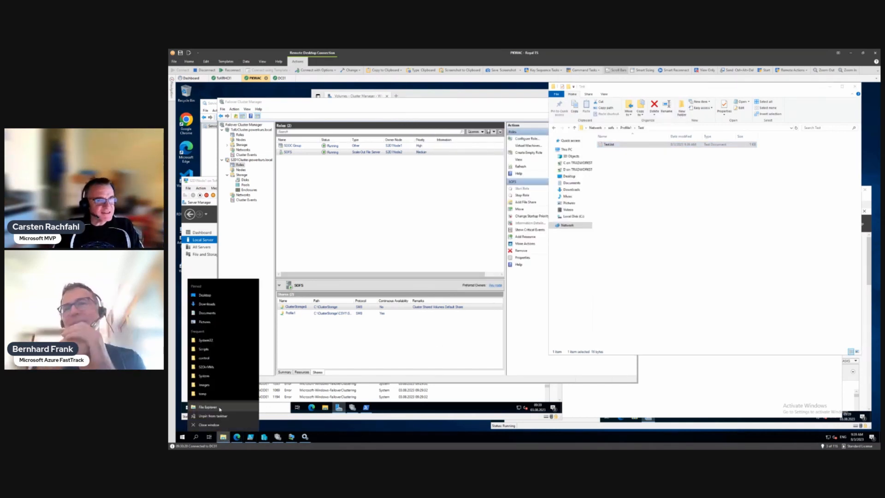
pyautogui.click(216, 385)
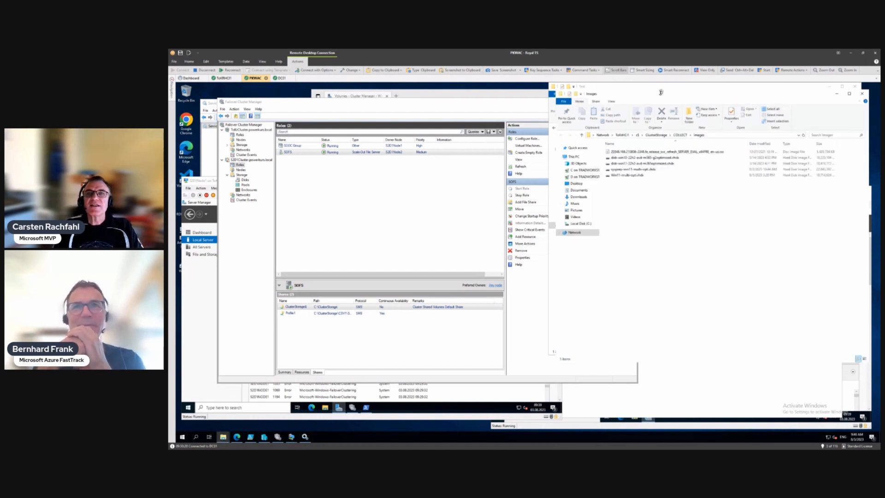
pyautogui.moveTo(661, 92); pyautogui.dragTo(742, 191)
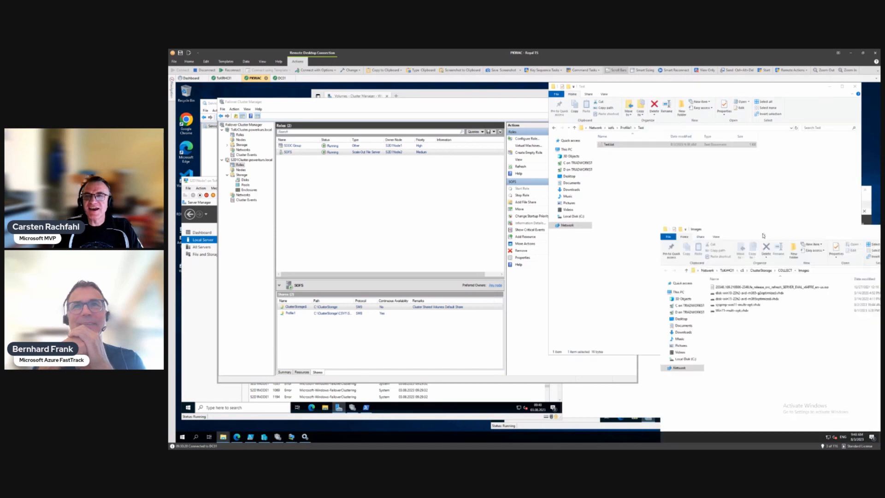
pyautogui.moveTo(729, 306); pyautogui.dragTo(657, 179)
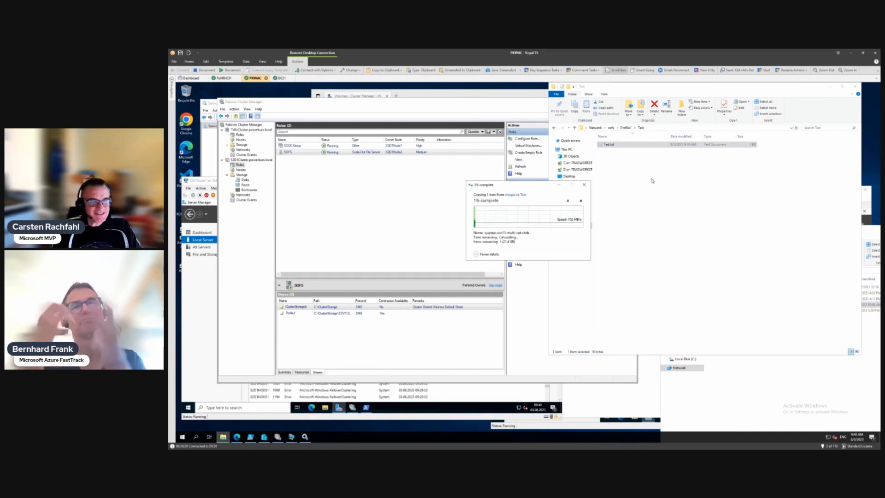
pyautogui.moveTo(511, 185); pyautogui.dragTo(719, 298)
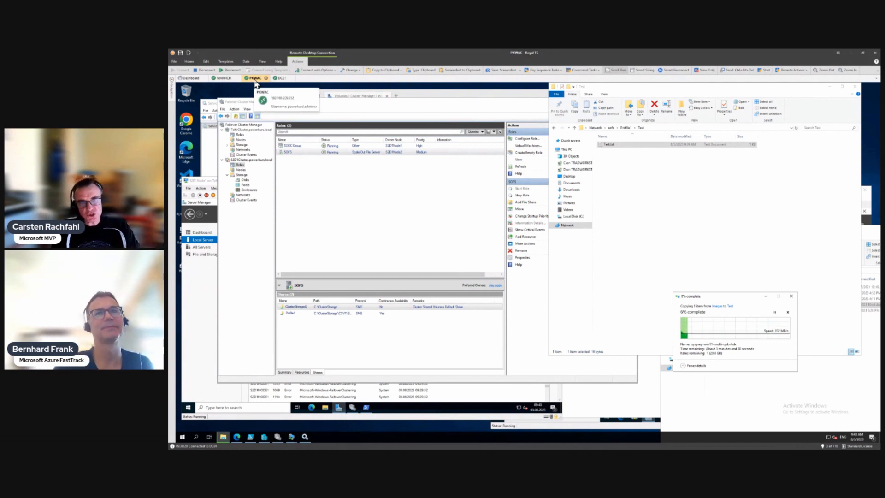
# Step: Return to Failover Cluster Manager, glance at SOFS actions, and list S2D1Cluster's nodes
pyautogui.click(288, 153)
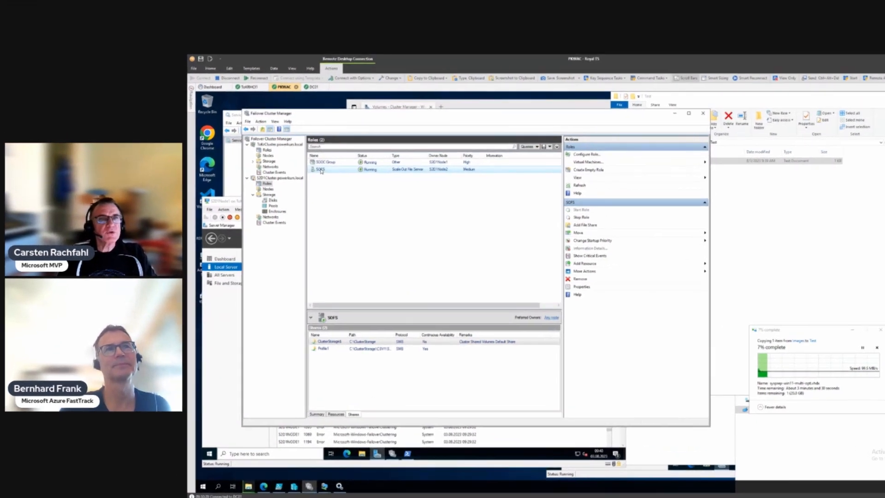
pyautogui.rightClick(321, 172)
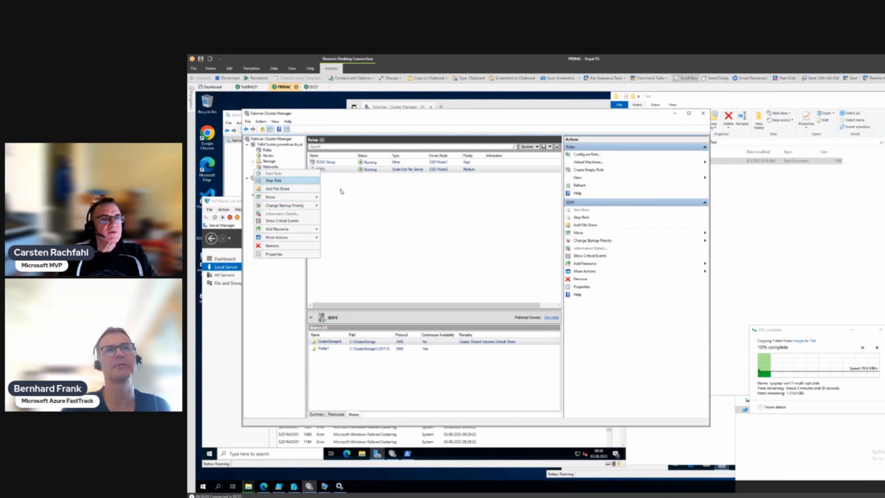
pyautogui.press('Escape')
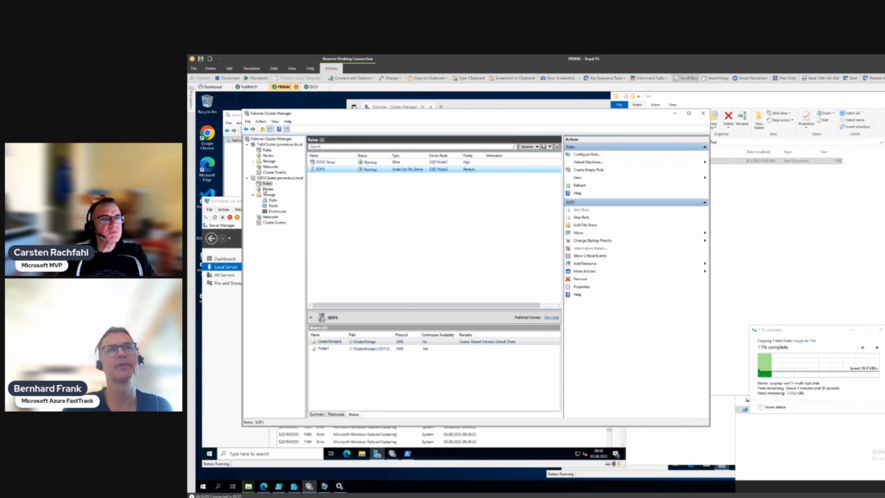
pyautogui.click(268, 189)
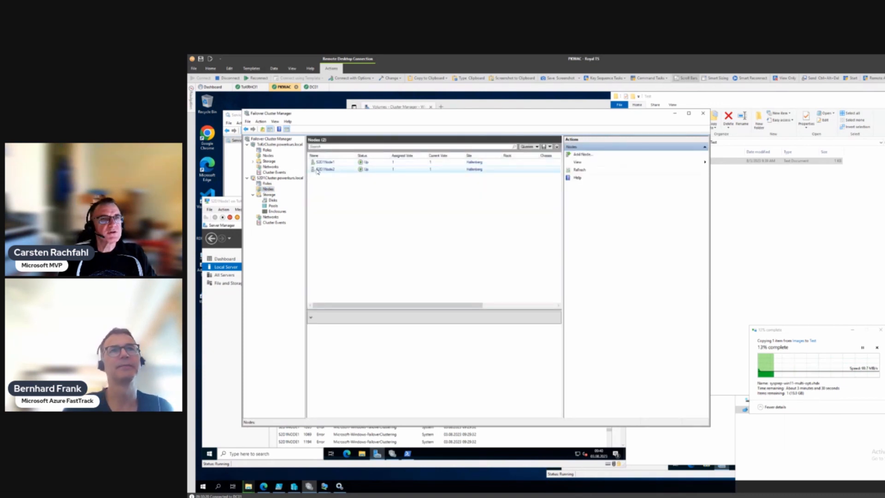
# Step: Pause S2D1Node2 with Drain Roles and confirm its status reads Paused
pyautogui.click(317, 171)
pyautogui.rightClick(317, 171)
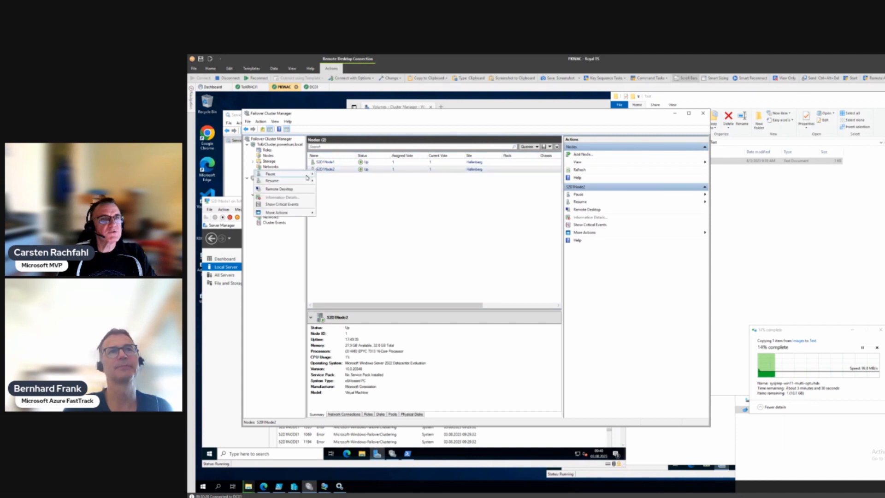
pyautogui.moveTo(315, 176)
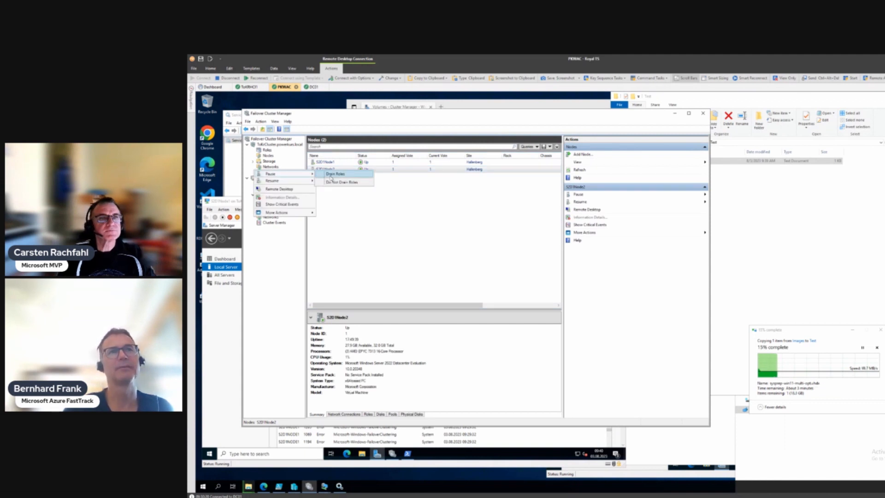
pyautogui.click(331, 175)
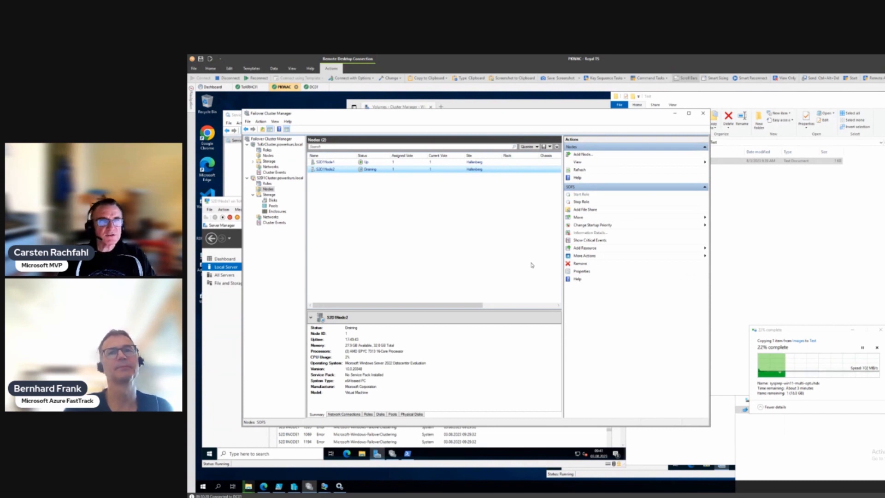
pyautogui.click(329, 172)
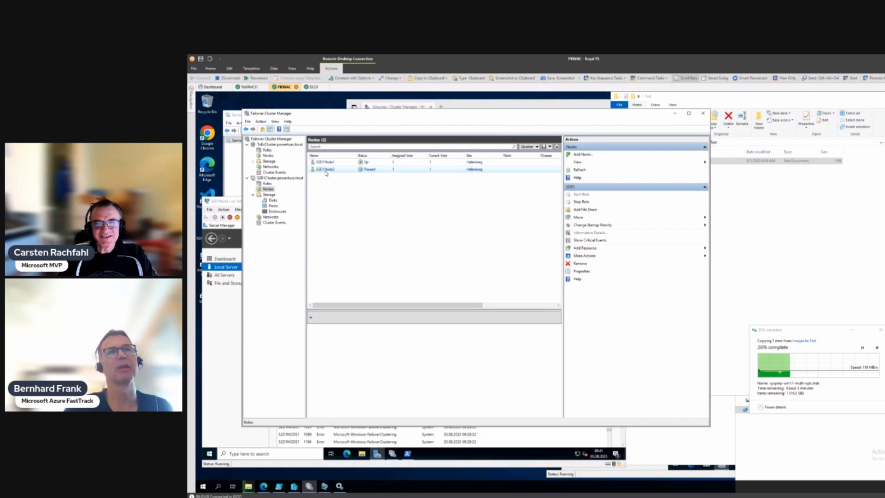
pyautogui.rightClick(325, 171)
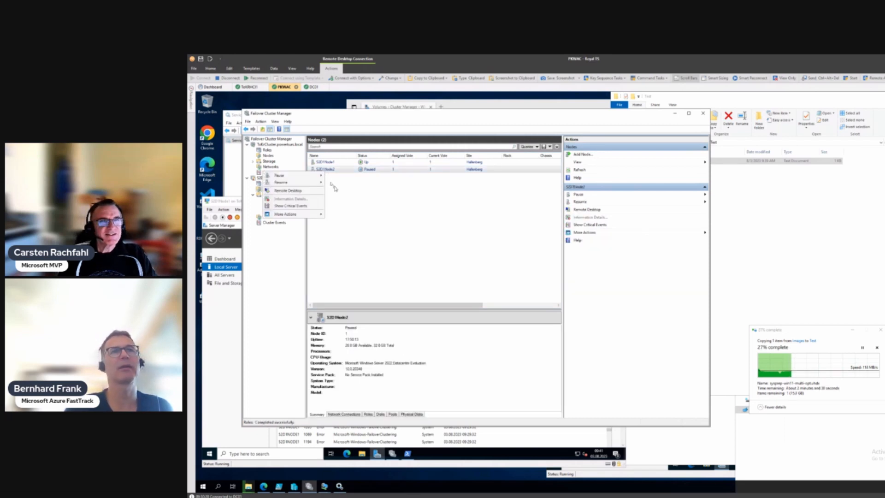
pyautogui.click(335, 189)
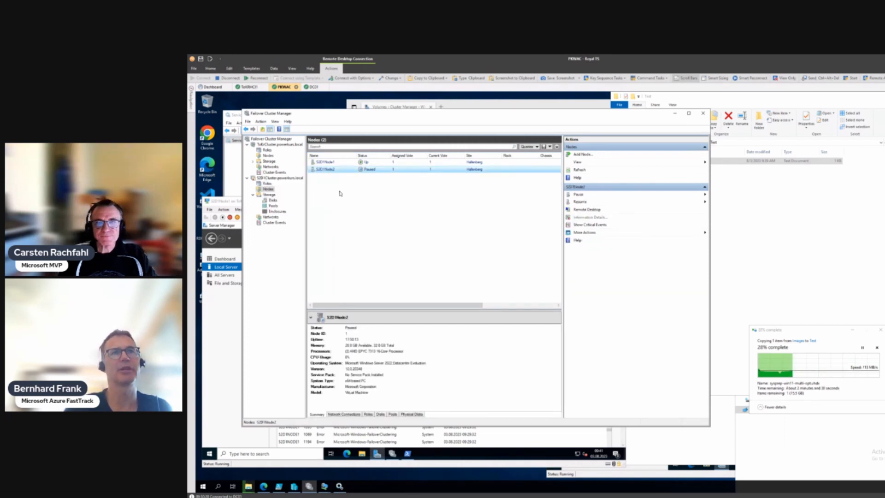
# Step: View the SOFS role's shares with the Path column widened
pyautogui.click(268, 184)
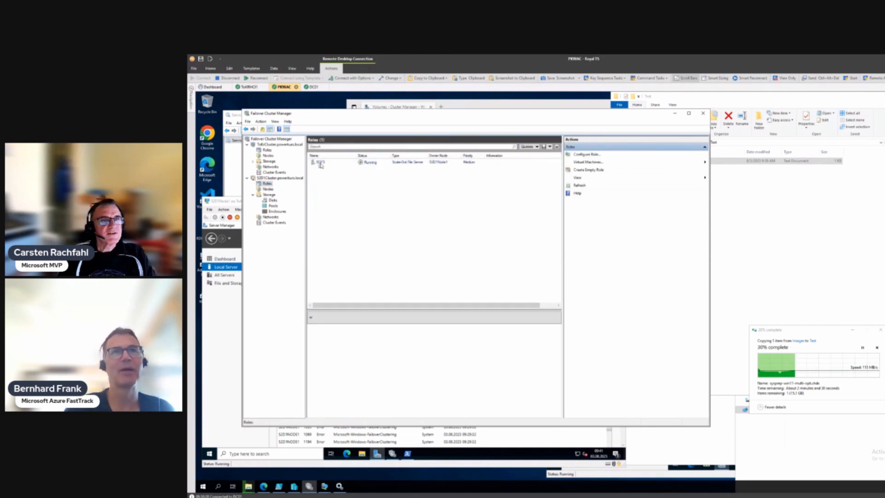
pyautogui.click(321, 163)
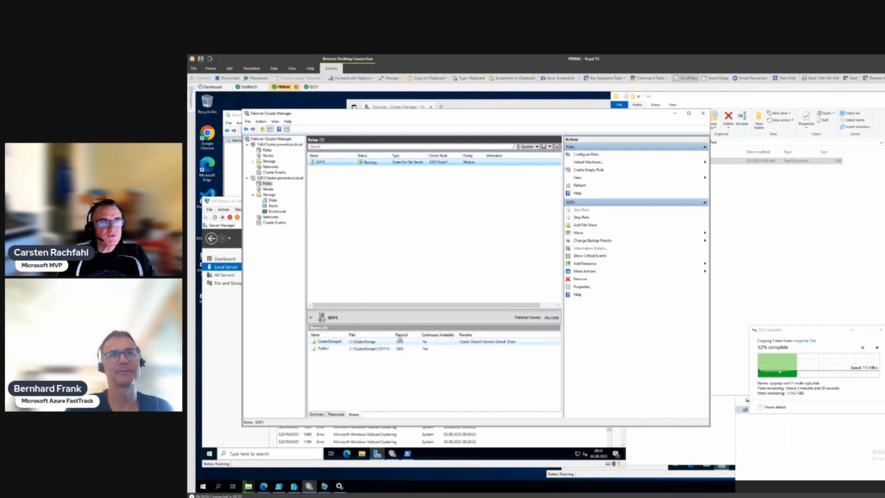
pyautogui.moveTo(394, 333); pyautogui.dragTo(426, 333)
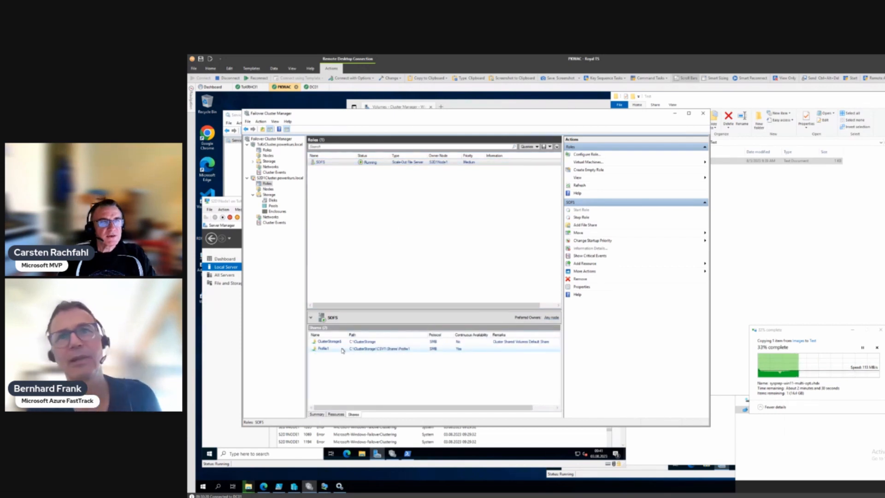
# Step: Check the CSV1 disk's Warning/Degraded health, then go back to the S2D1Cluster nodes
pyautogui.click(272, 200)
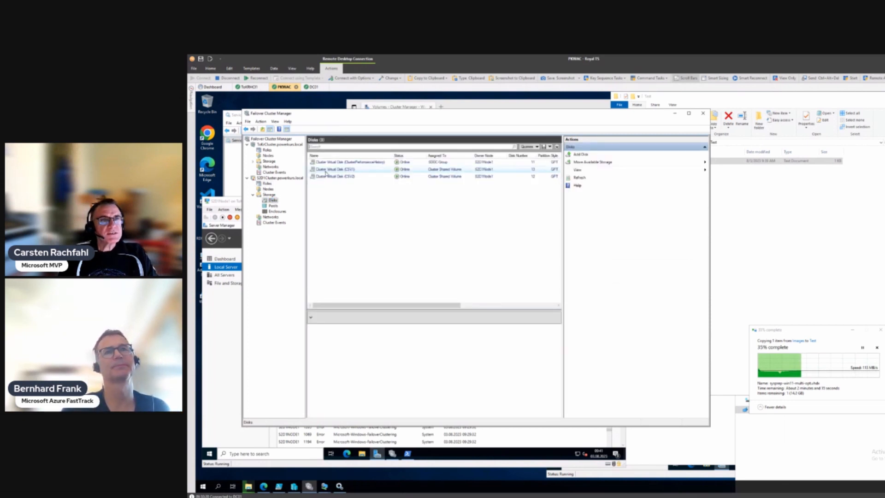
pyautogui.click(326, 171)
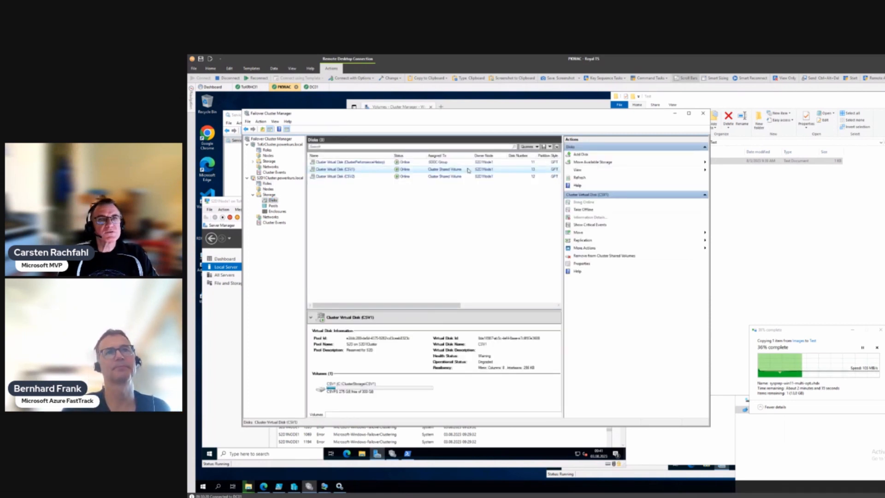
pyautogui.click(268, 189)
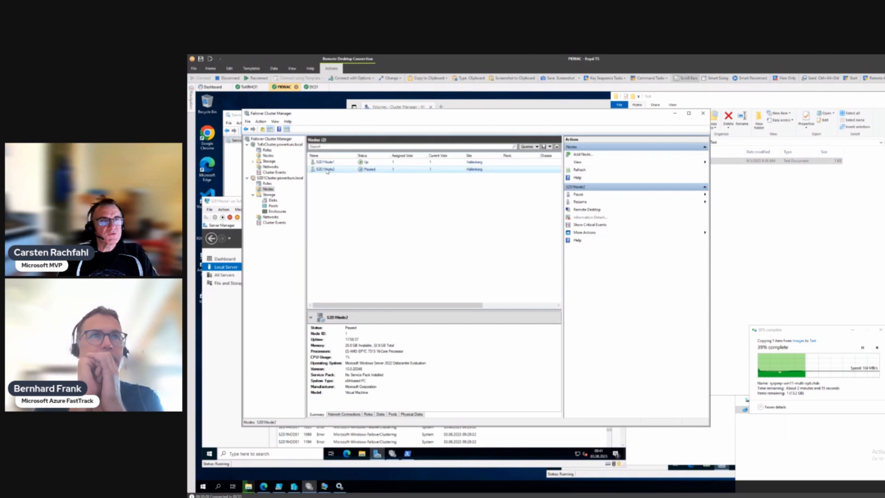
# Step: Resume the paused S2D1Node2 using Fail Roles Back
pyautogui.rightClick(325, 170)
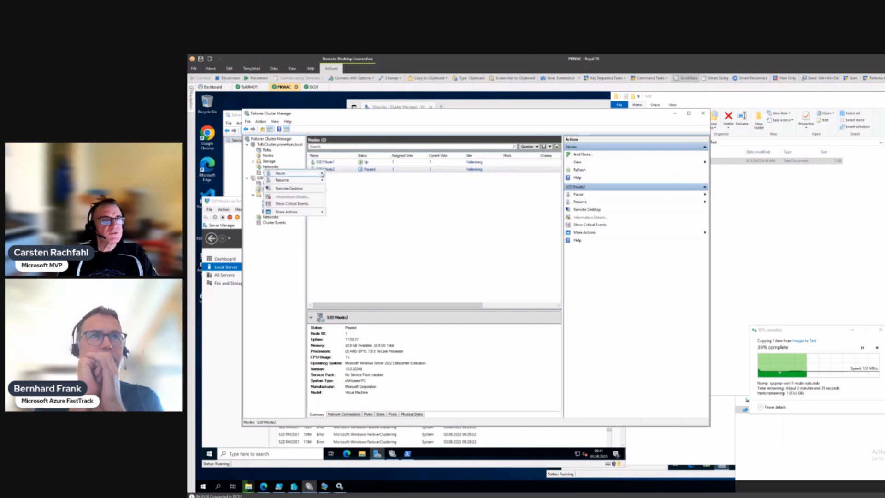
pyautogui.moveTo(322, 174)
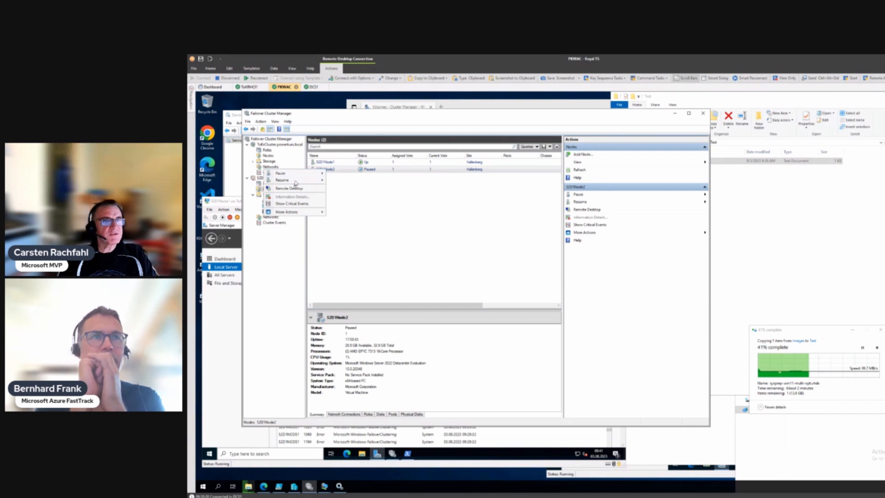
pyautogui.moveTo(296, 179)
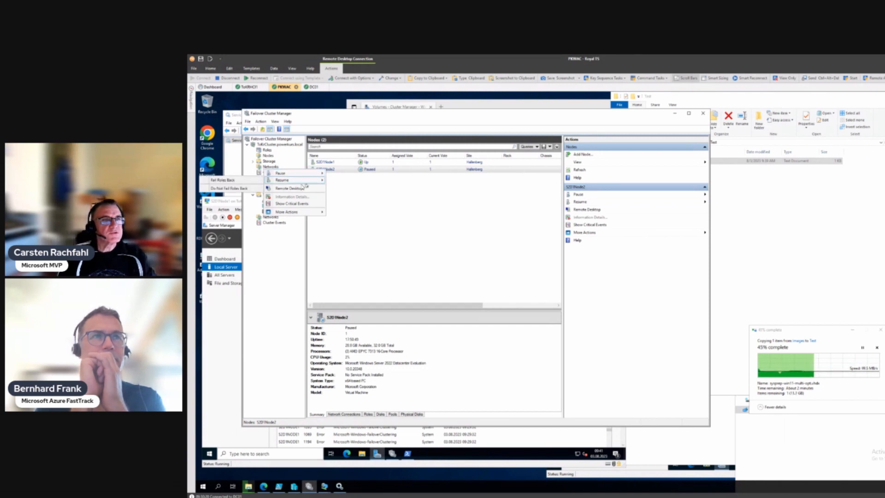
pyautogui.click(230, 179)
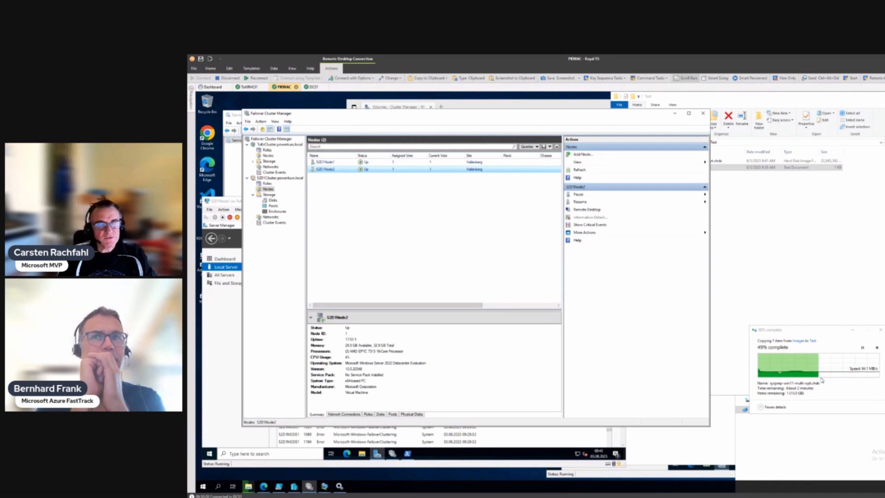
# Step: List the S2D1Cluster disks and select the CSV1 cluster virtual disk
pyautogui.click(273, 201)
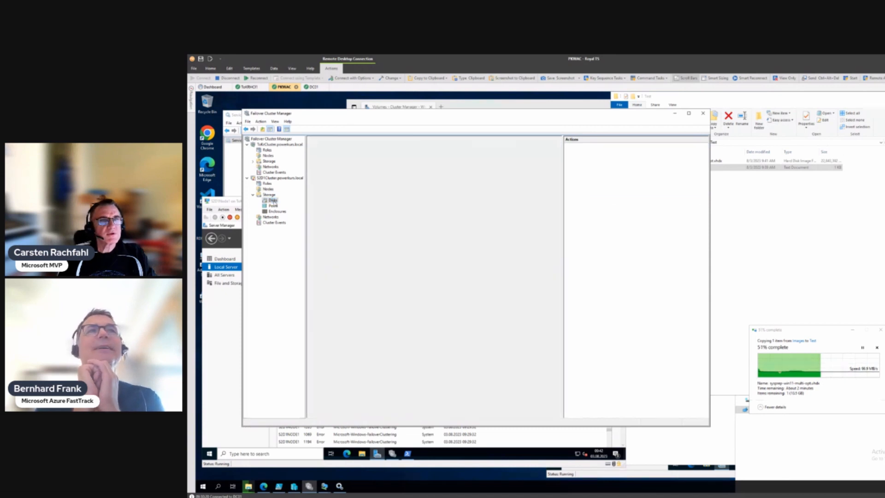
pyautogui.click(343, 169)
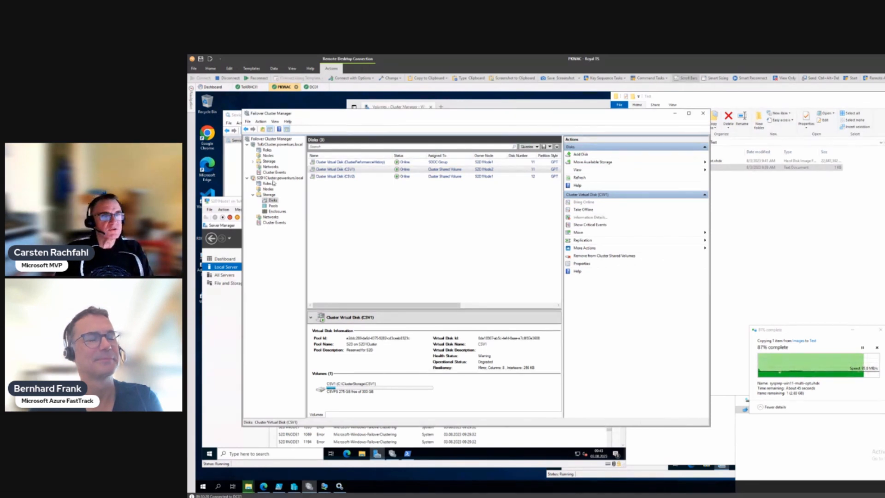
# Step: Turn off the S2D1Node1 VM under ToKrCluster Roles and confirm the prompt
pyautogui.click(268, 144)
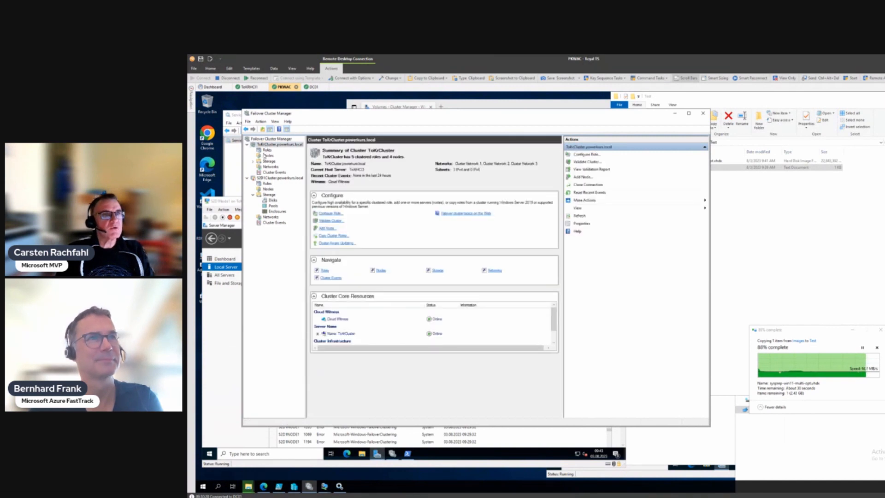
pyautogui.click(264, 149)
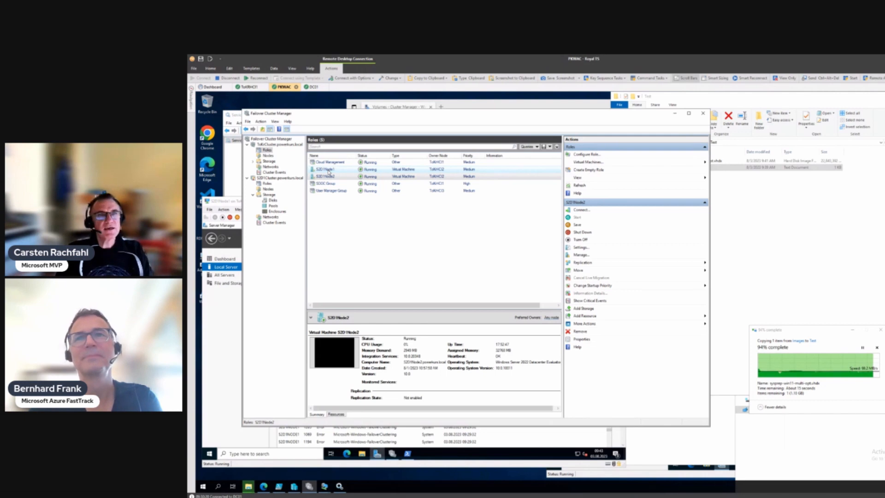
pyautogui.click(329, 170)
pyautogui.rightClick(328, 169)
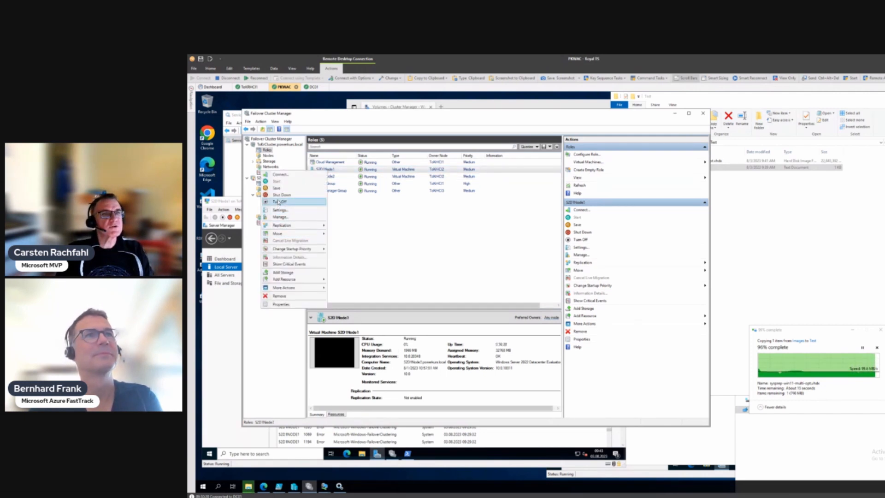
pyautogui.press('Escape')
pyautogui.click(627, 295)
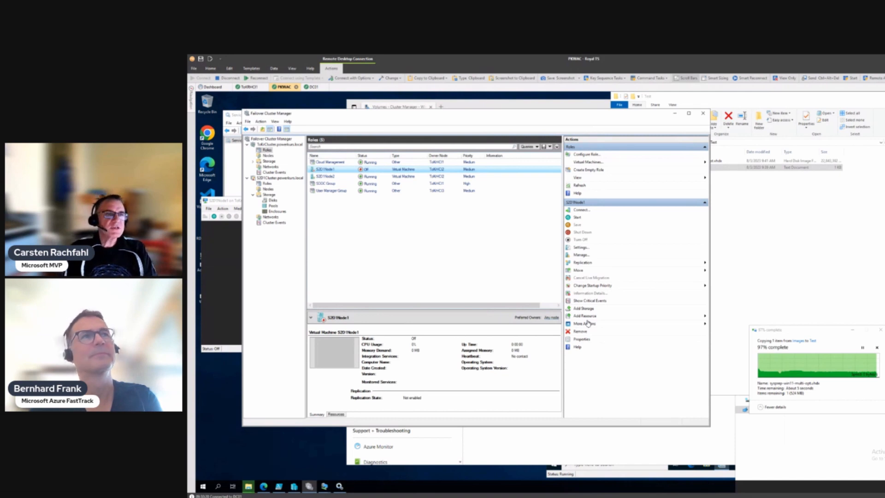
# Step: Drag the server evaluation image from Images into the Test folder on Profile1
pyautogui.click(268, 184)
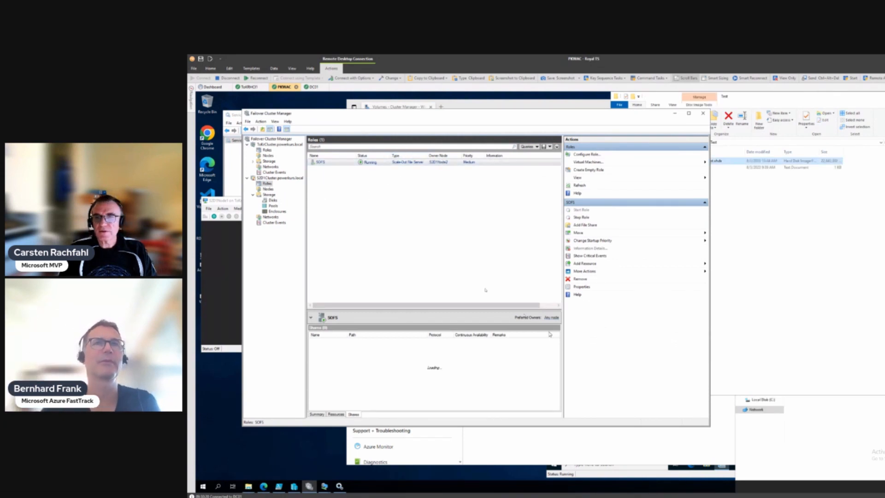
pyautogui.click(878, 432)
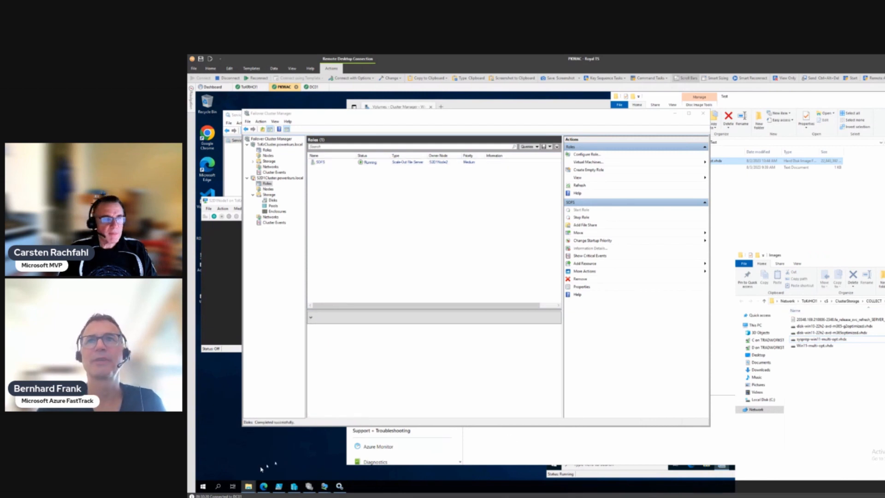
pyautogui.moveTo(249, 488)
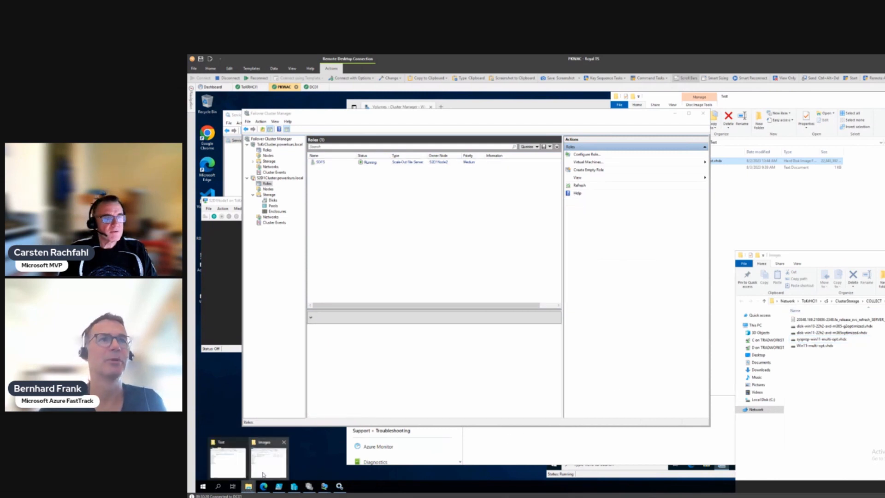
pyautogui.click(233, 469)
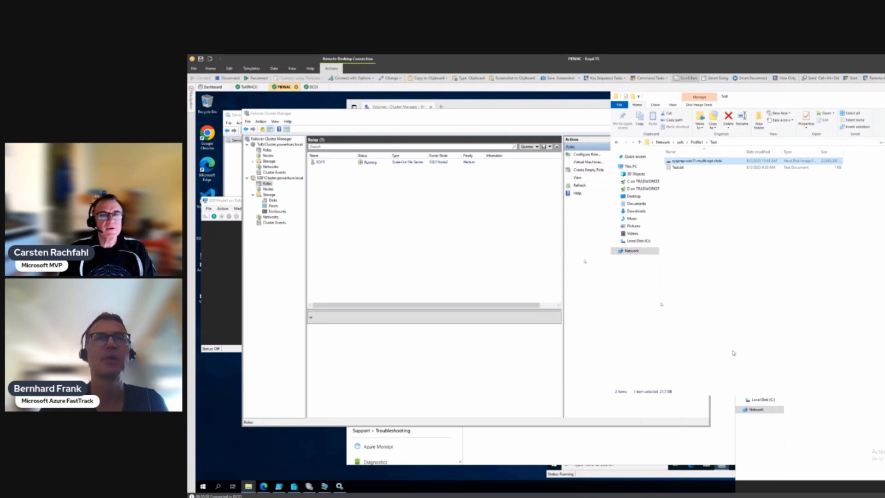
pyautogui.click(249, 486)
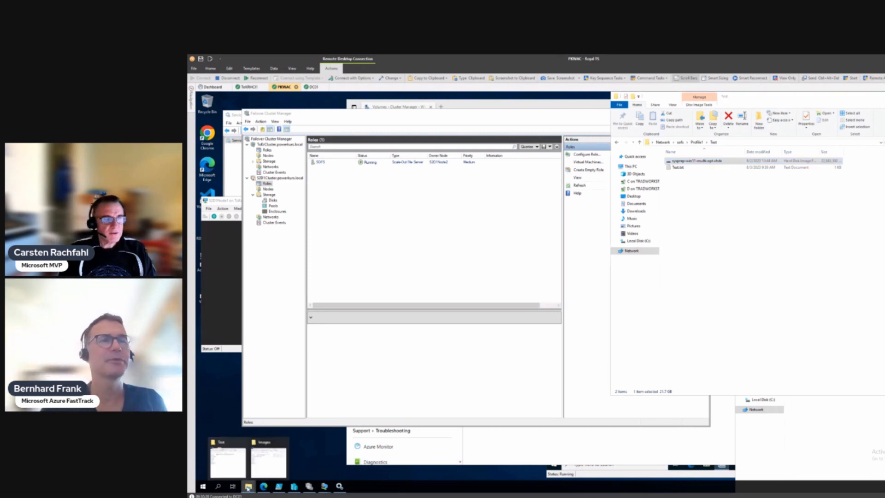
pyautogui.click(260, 472)
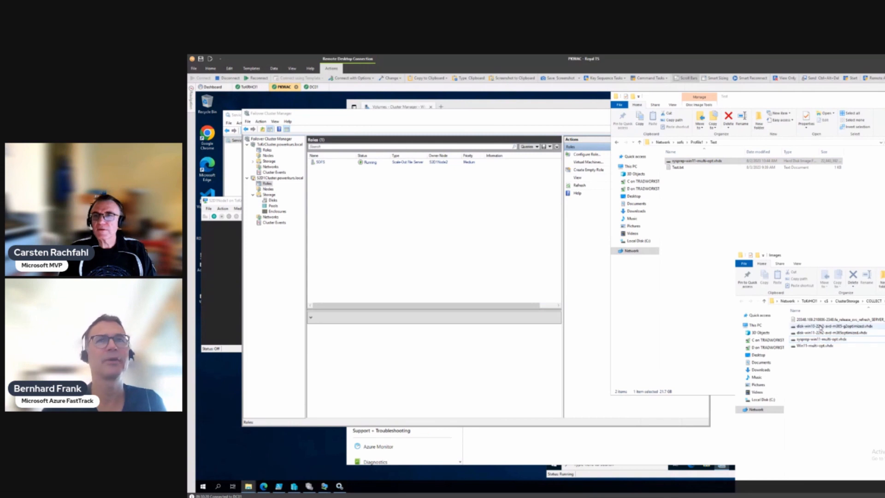
pyautogui.moveTo(820, 321); pyautogui.dragTo(777, 224)
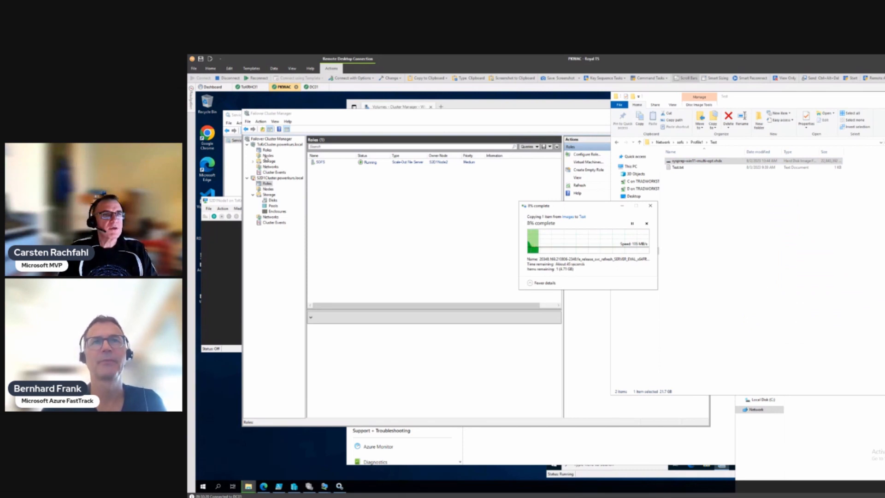
# Step: Start the stopped S2D1Node1 VM from ToKrCluster's Roles list
pyautogui.click(267, 156)
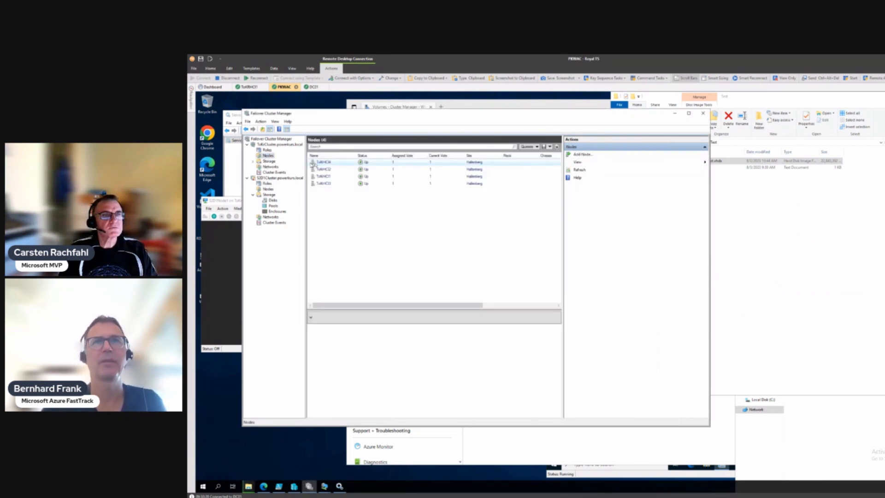
pyautogui.click(267, 150)
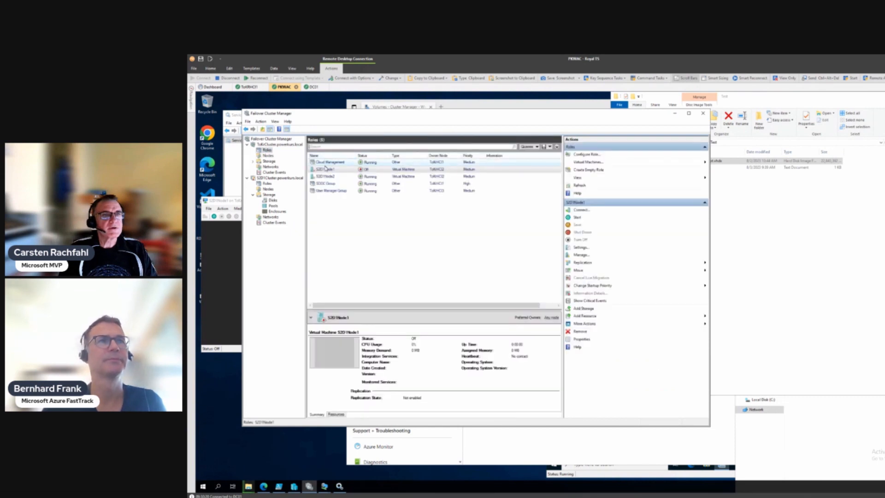
pyautogui.rightClick(326, 170)
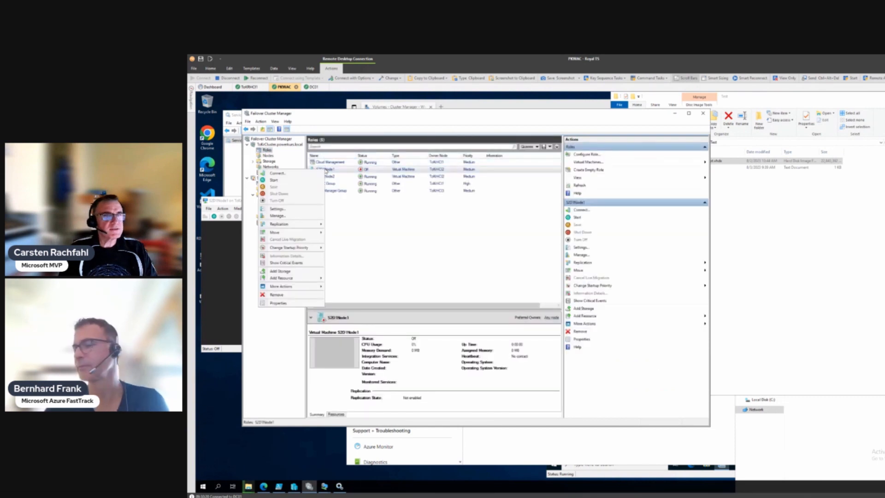
pyautogui.click(276, 180)
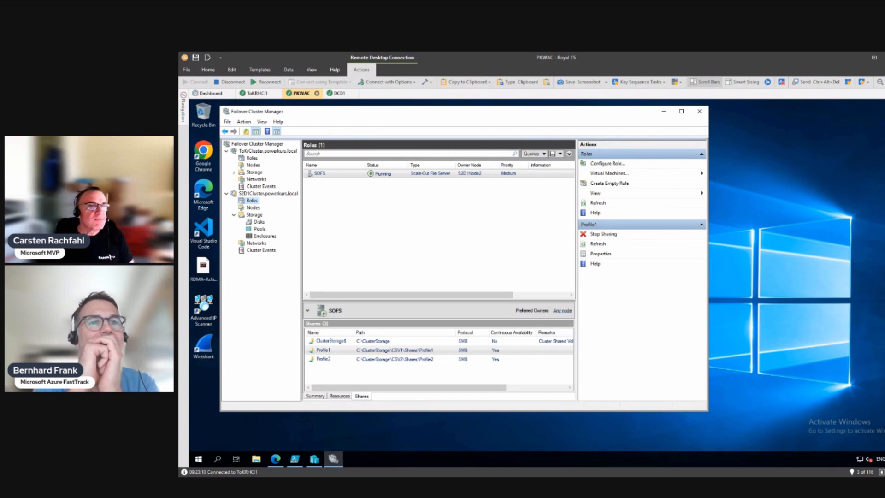
# Step: Verify S2D1Node1 is Running in ToKrCluster Roles, then switch to Windows Admin Center's connections
pyautogui.click(254, 164)
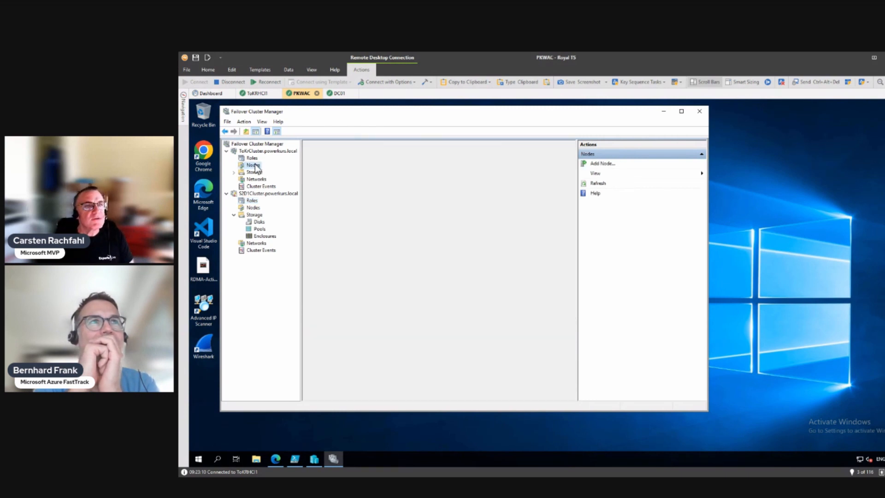
pyautogui.click(252, 157)
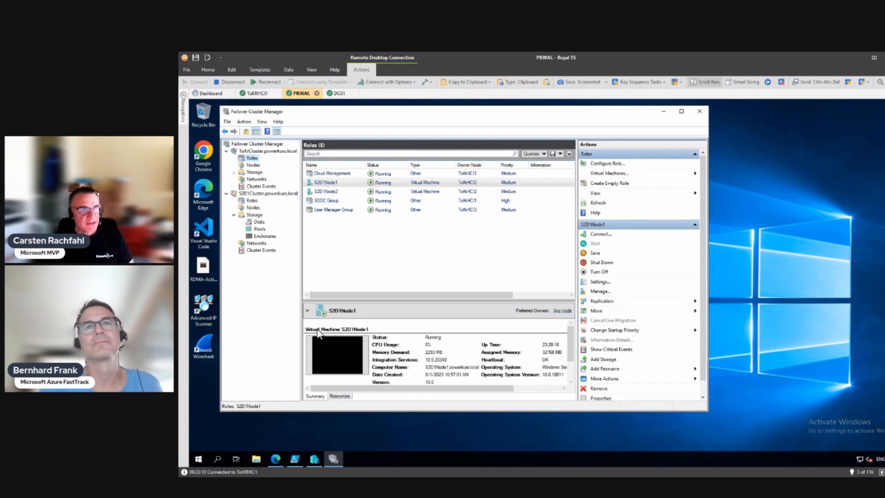
pyautogui.click(275, 459)
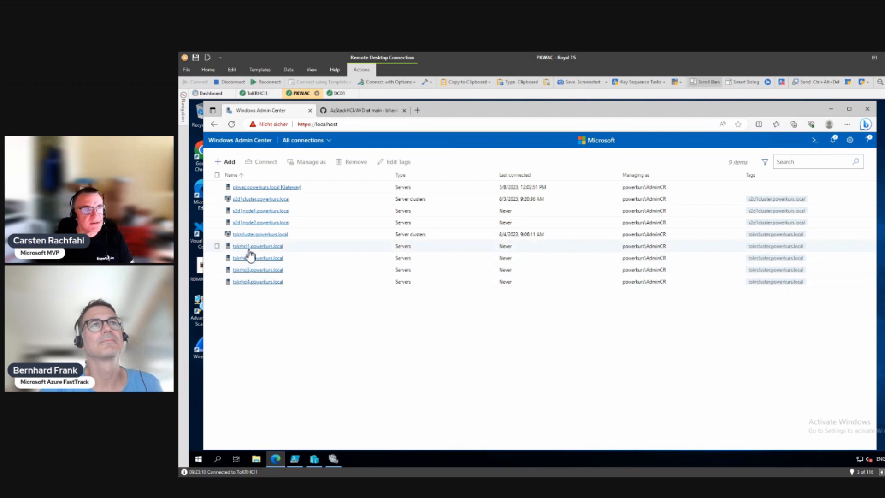
# Step: Connect to tokrcluster.powerkurs.local and go to Settings > Affinity rules (0 items)
pyautogui.click(256, 234)
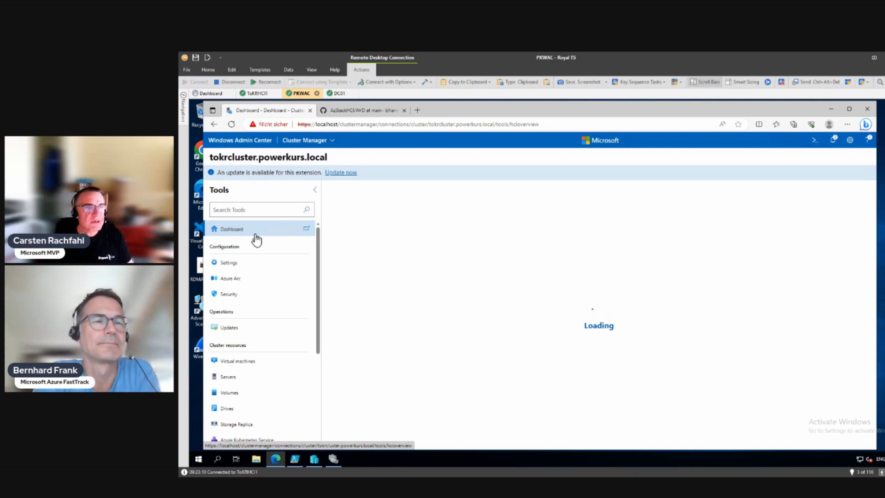
pyautogui.click(237, 262)
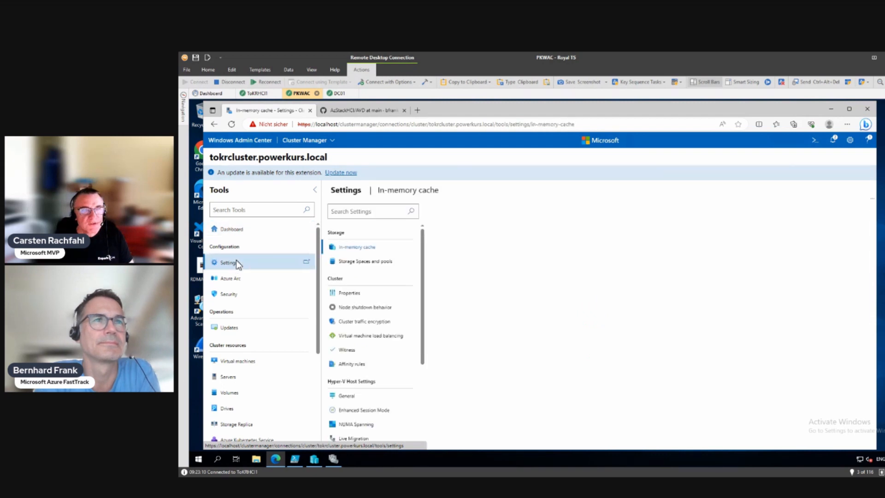
pyautogui.click(358, 364)
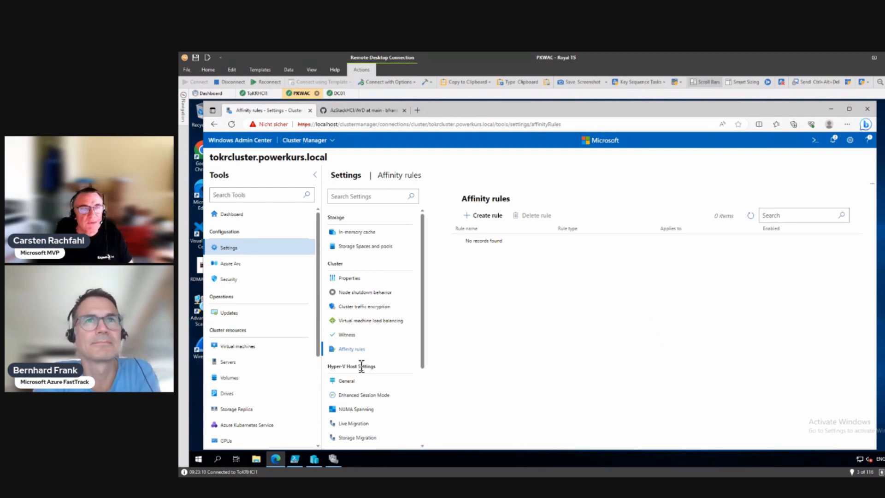
# Step: Create a rule named 'SOFS Antiaffinity', type Apart (different servers), for S2D1Node1 and S2D1Node2
pyautogui.click(485, 216)
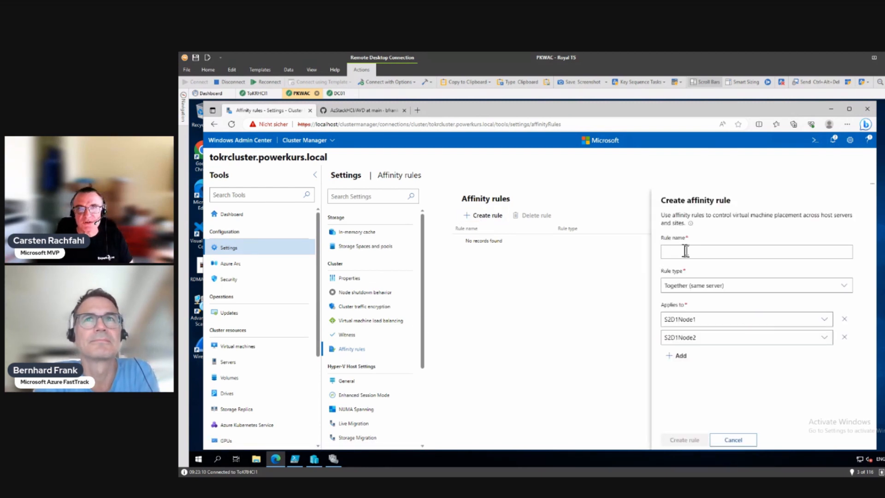
pyautogui.click(687, 251)
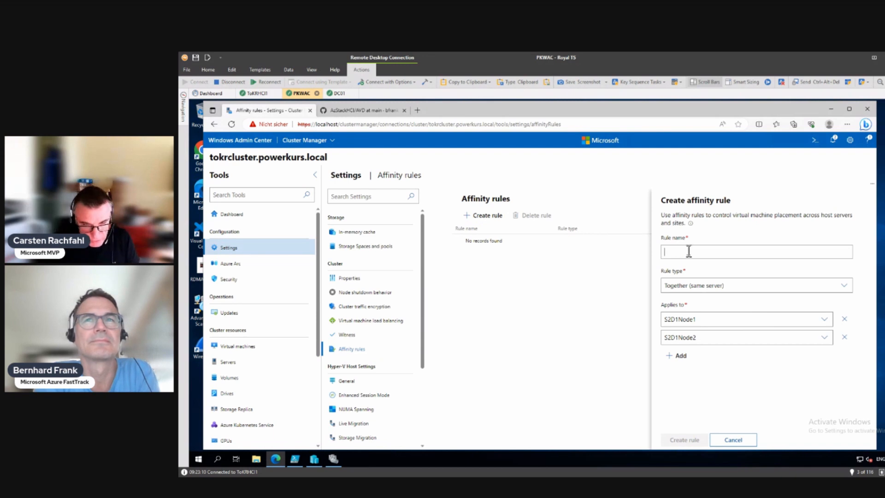
pyautogui.write('SQ')
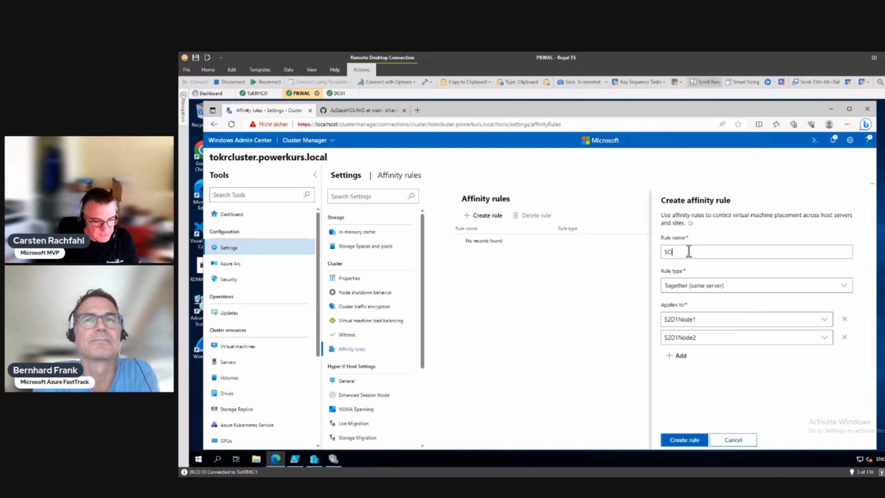
pyautogui.write('FS An')
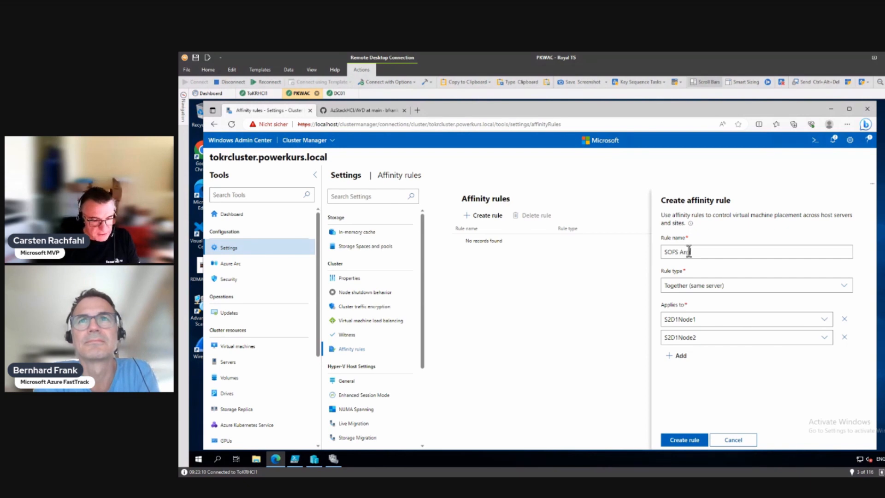
pyautogui.write('tiafinity')
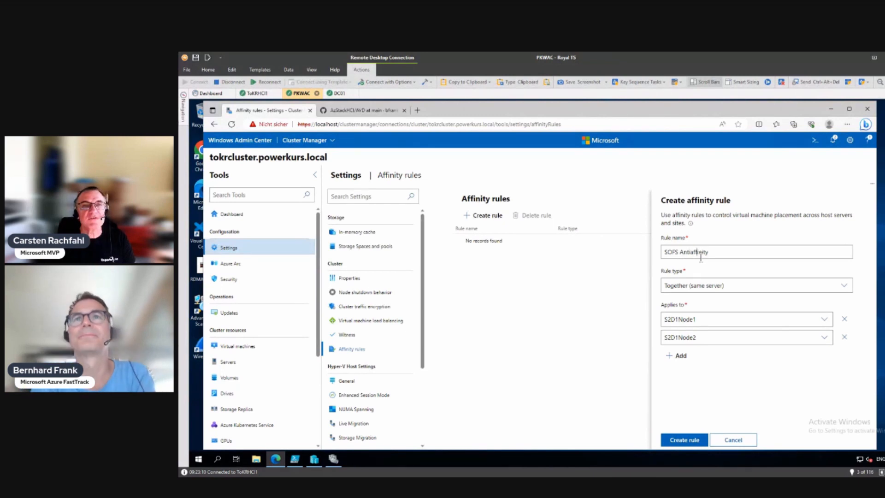
pyautogui.write('f')
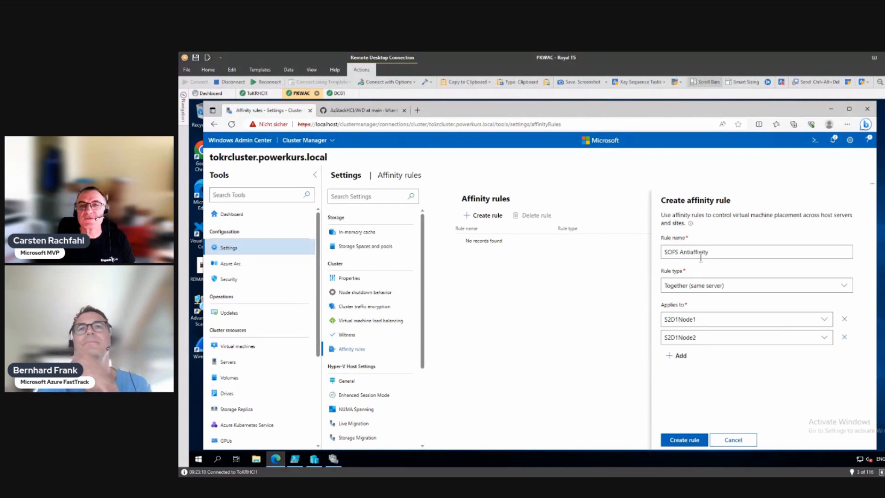
pyautogui.click(694, 285)
pyautogui.click(686, 313)
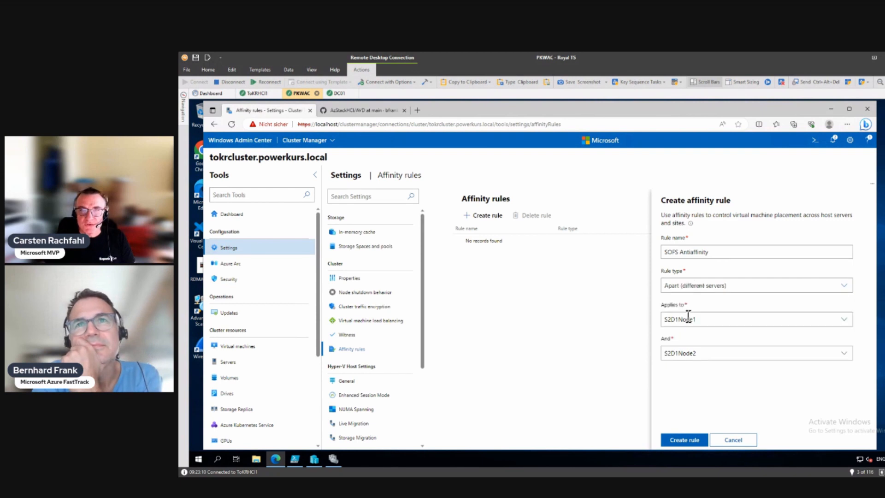
pyautogui.click(733, 319)
pyautogui.click(732, 319)
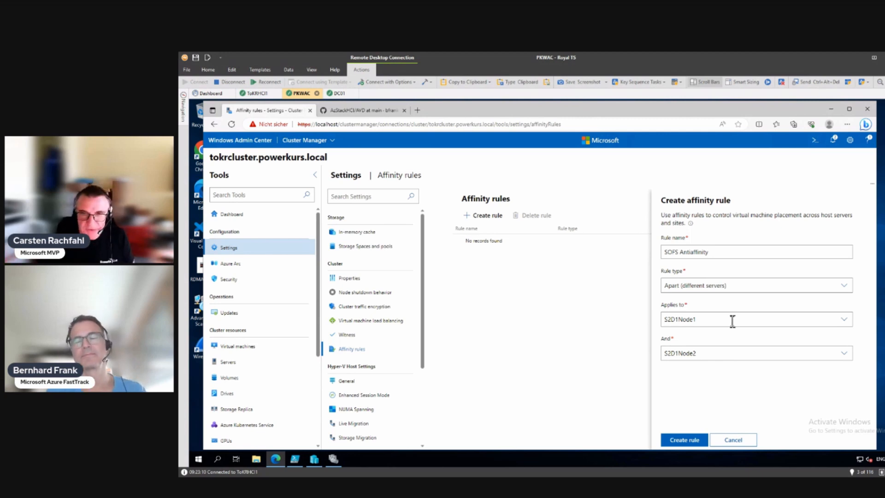
# Step: Save the enabled 'SOFS Antiaffinity' rule separating S2D1Node1 and S2D1Node2
pyautogui.click(689, 440)
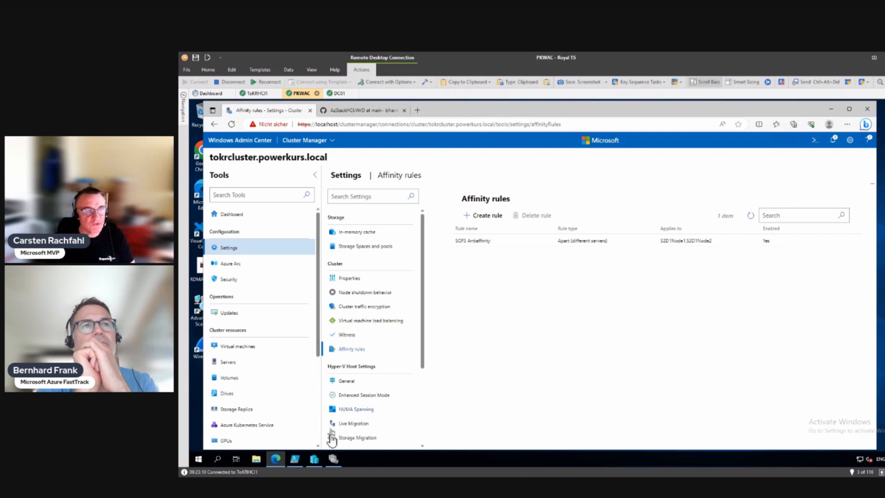
# Step: Return to Failover Cluster Manager to view ToKrCluster's roles
pyautogui.click(329, 461)
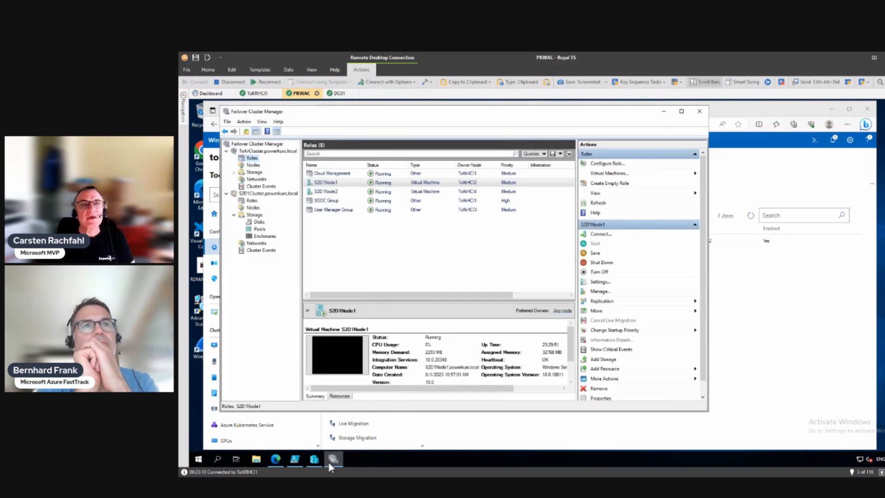